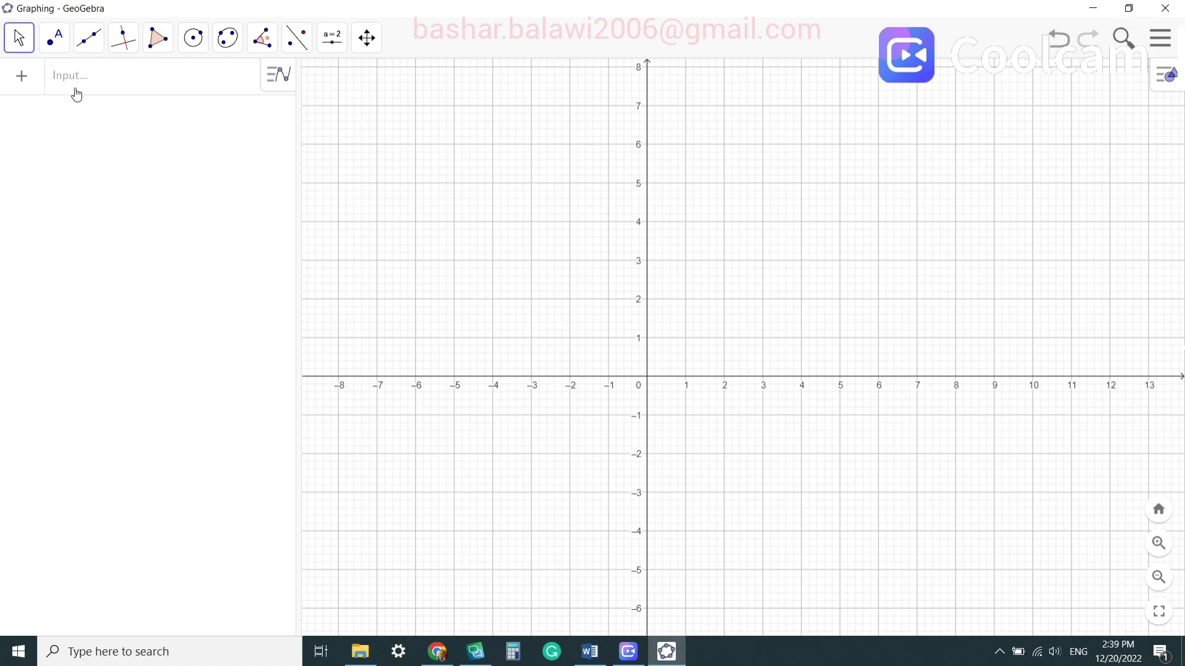
Add the expression 2πrθ using the Greek letters π and θ to plot a spiral curve.
{"action": "left_click", "coordinate": [21, 84]}
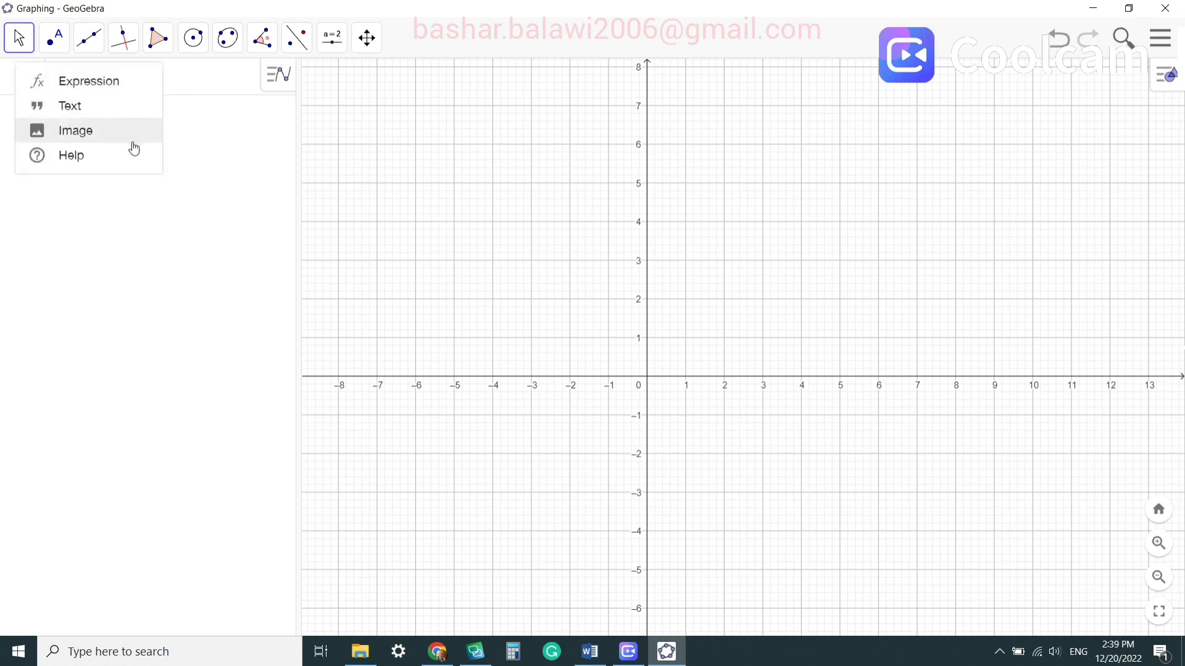
{"action": "left_click", "coordinate": [143, 91]}
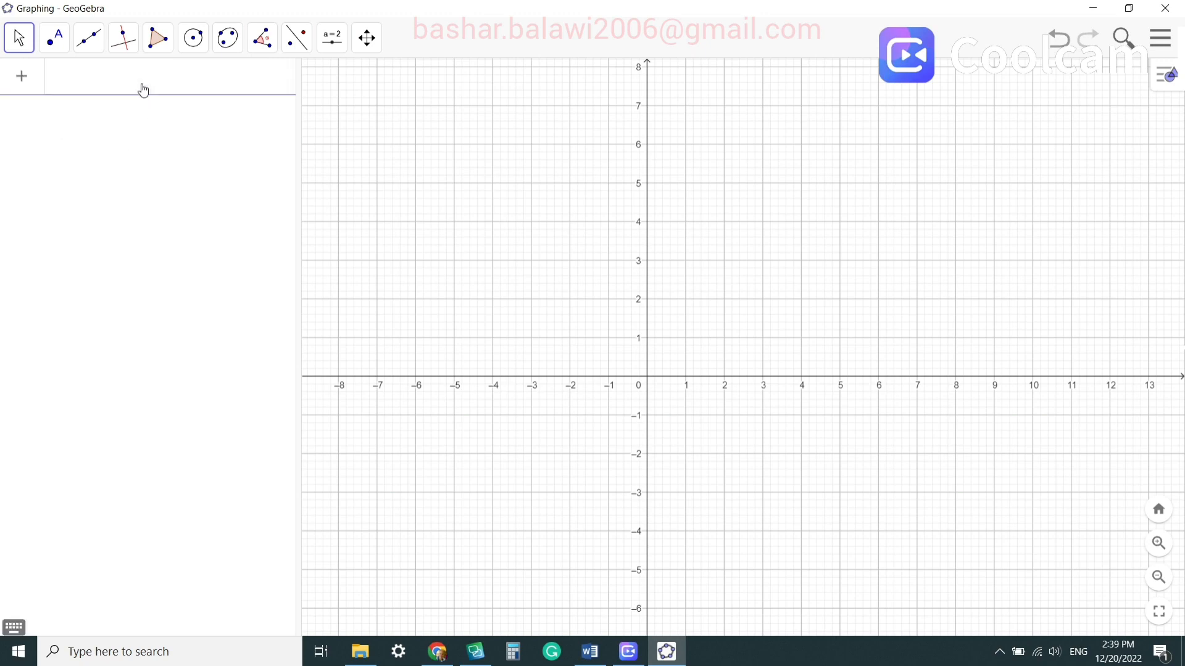
{"action": "left_click", "coordinate": [10, 627]}
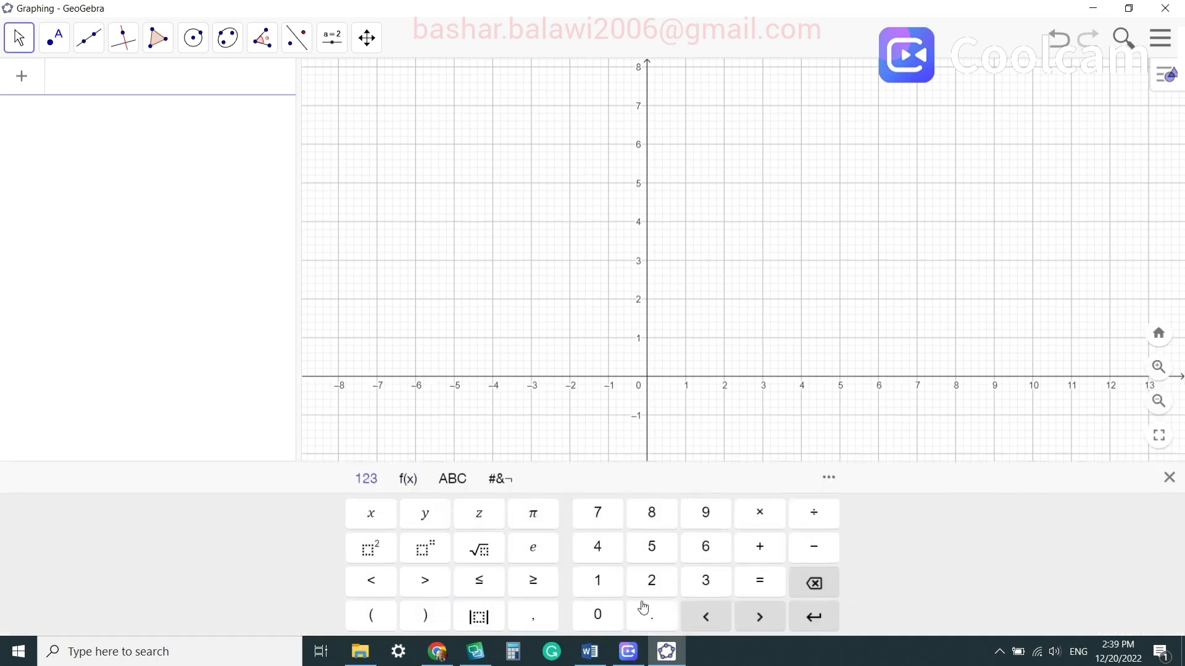
{"action": "left_click", "coordinate": [658, 585]}
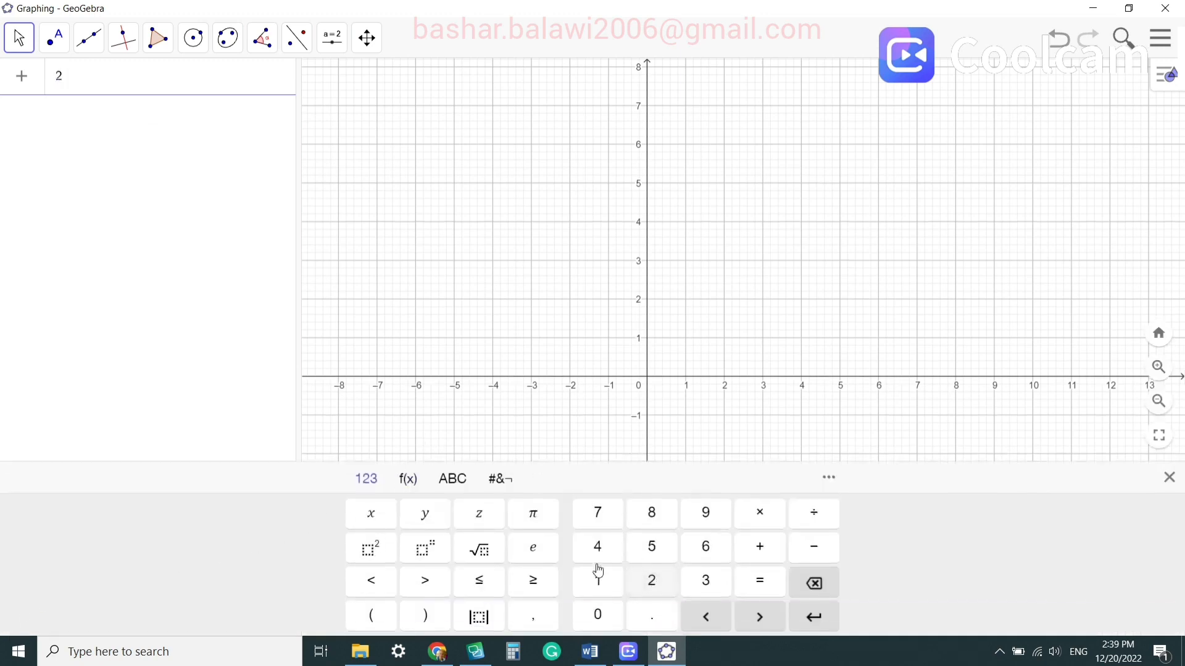
{"action": "left_click", "coordinate": [540, 526]}
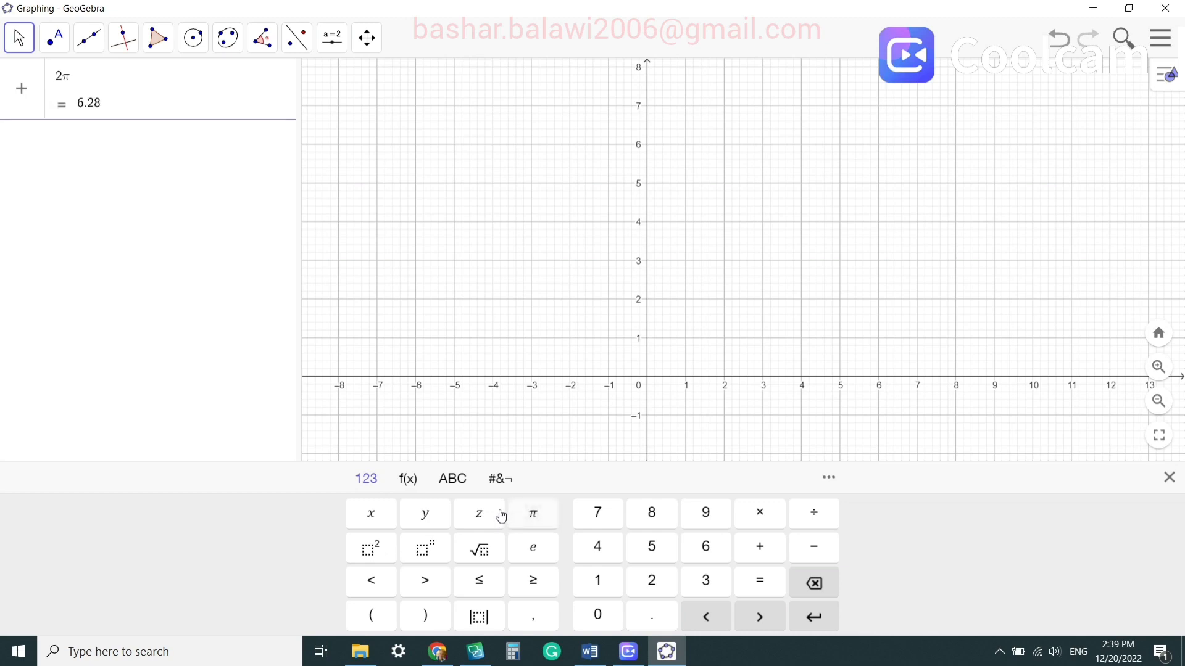
{"action": "left_click", "coordinate": [458, 488]}
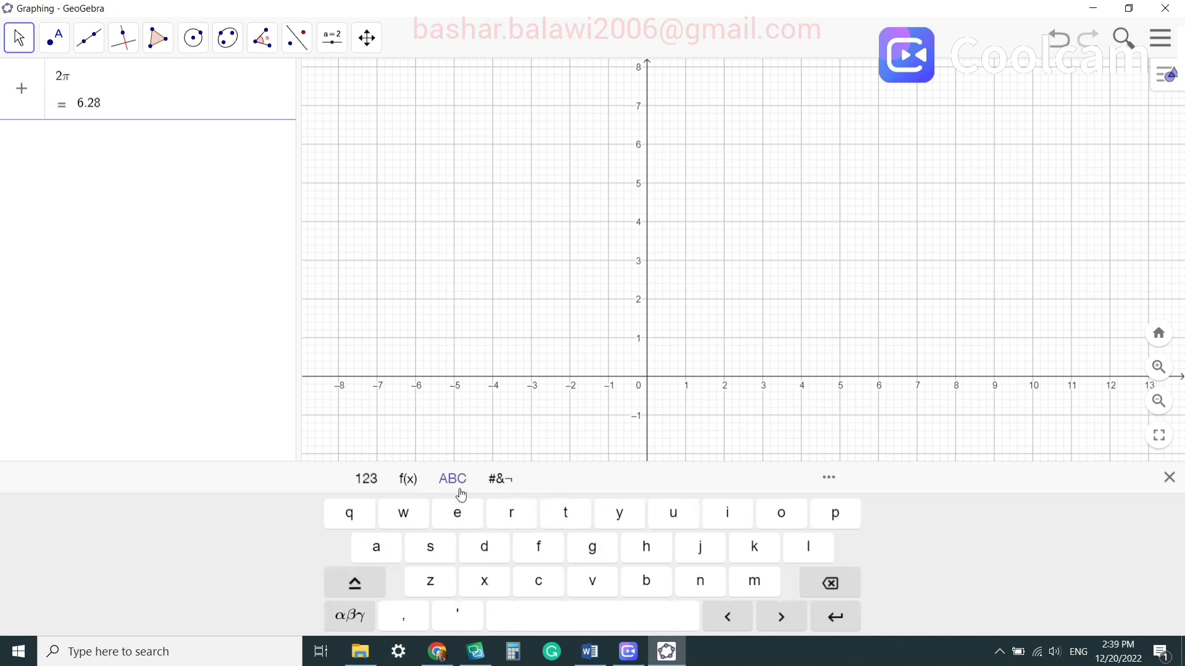
{"action": "left_click", "coordinate": [513, 515]}
{"action": "left_click", "coordinate": [350, 615]}
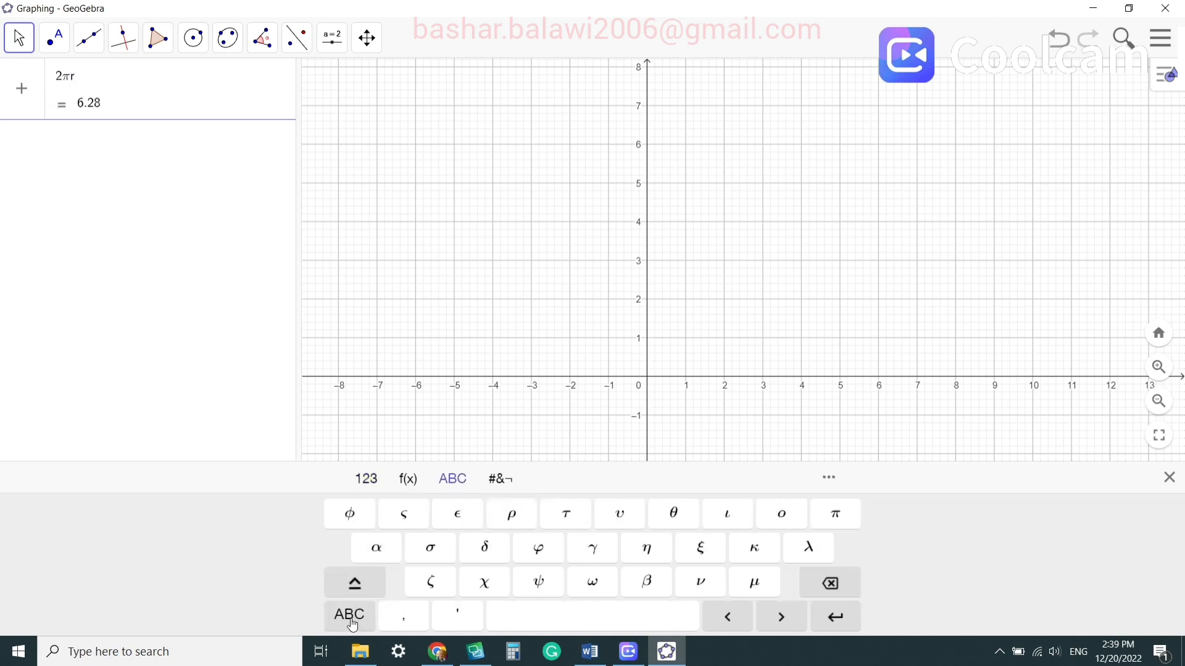
{"action": "left_click", "coordinate": [673, 515]}
{"action": "left_click", "coordinate": [836, 617]}
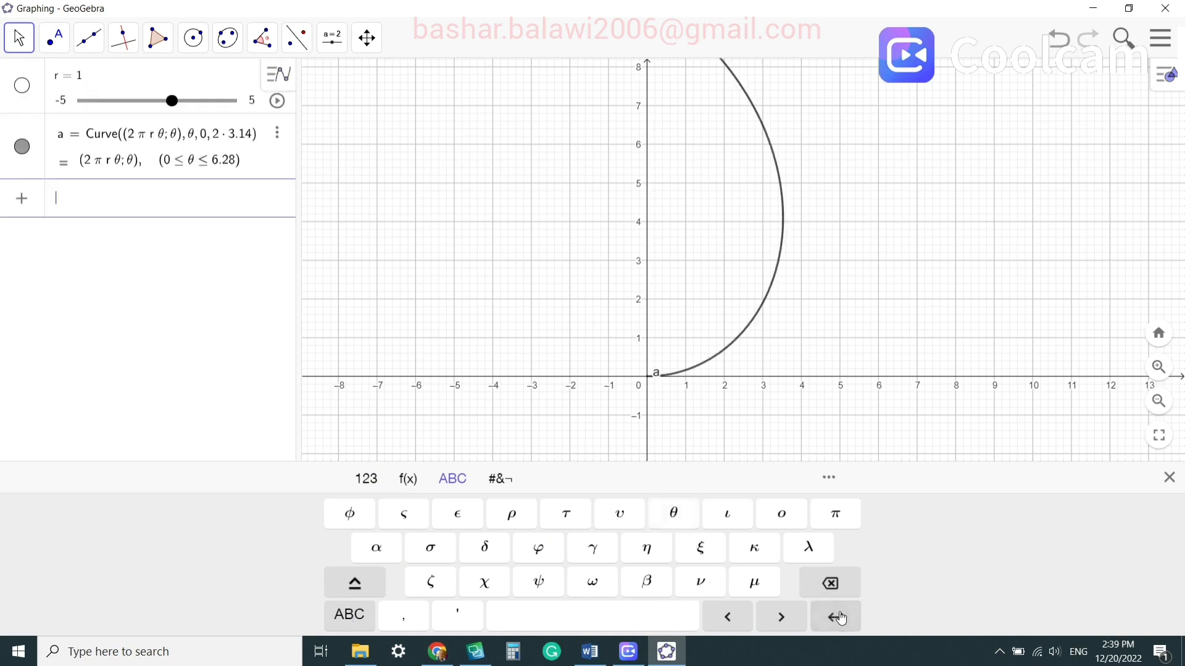
Animate the r slider to resize the spiral, pause it and deselect the curve.
{"action": "left_click", "coordinate": [1163, 481]}
{"action": "left_click", "coordinate": [1159, 578]}
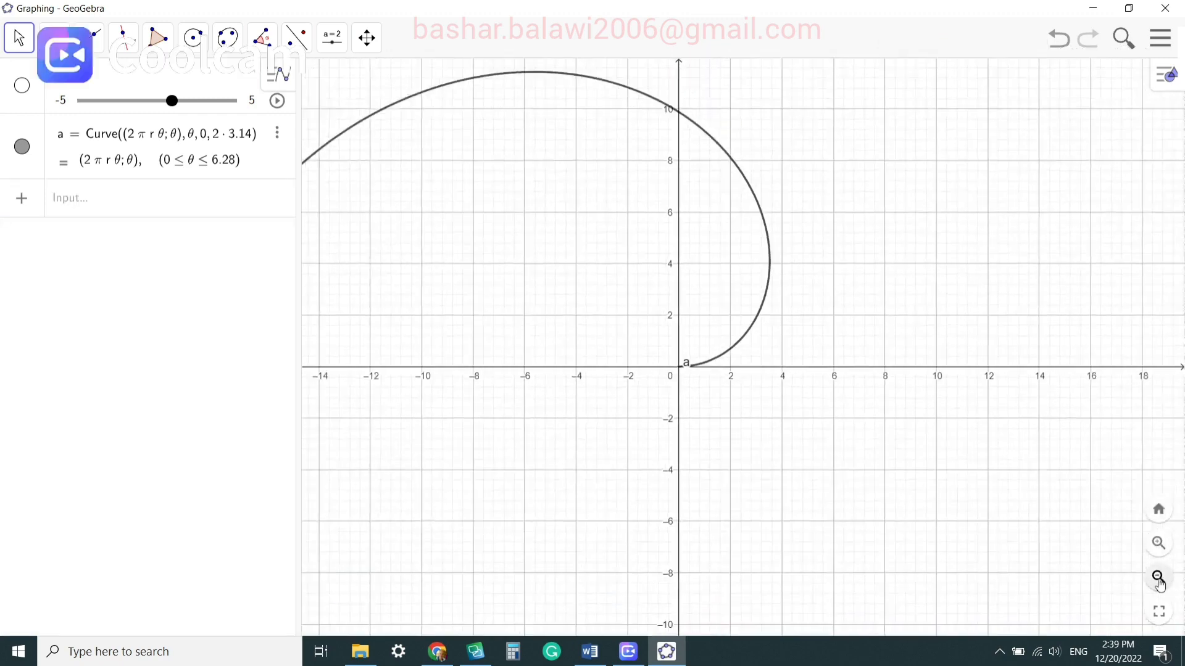
{"action": "left_click", "coordinate": [1159, 578]}
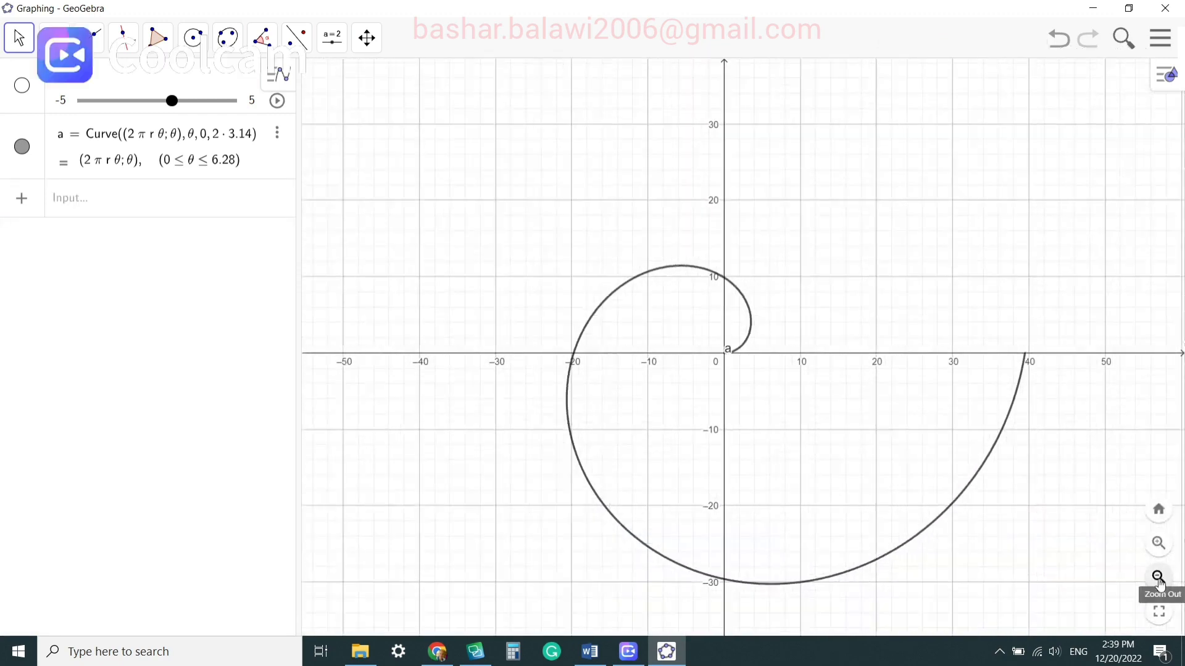
{"action": "left_click_drag", "start_coordinate": [1050, 494], "coordinate": [921, 467]}
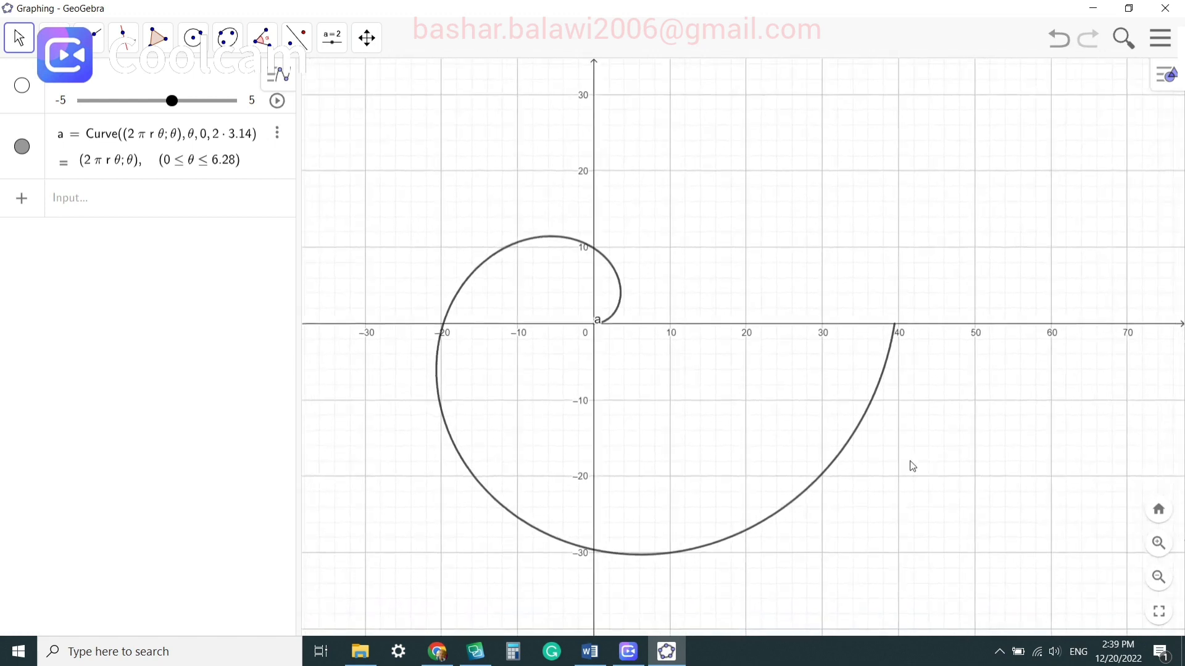
{"action": "left_click", "coordinate": [277, 101]}
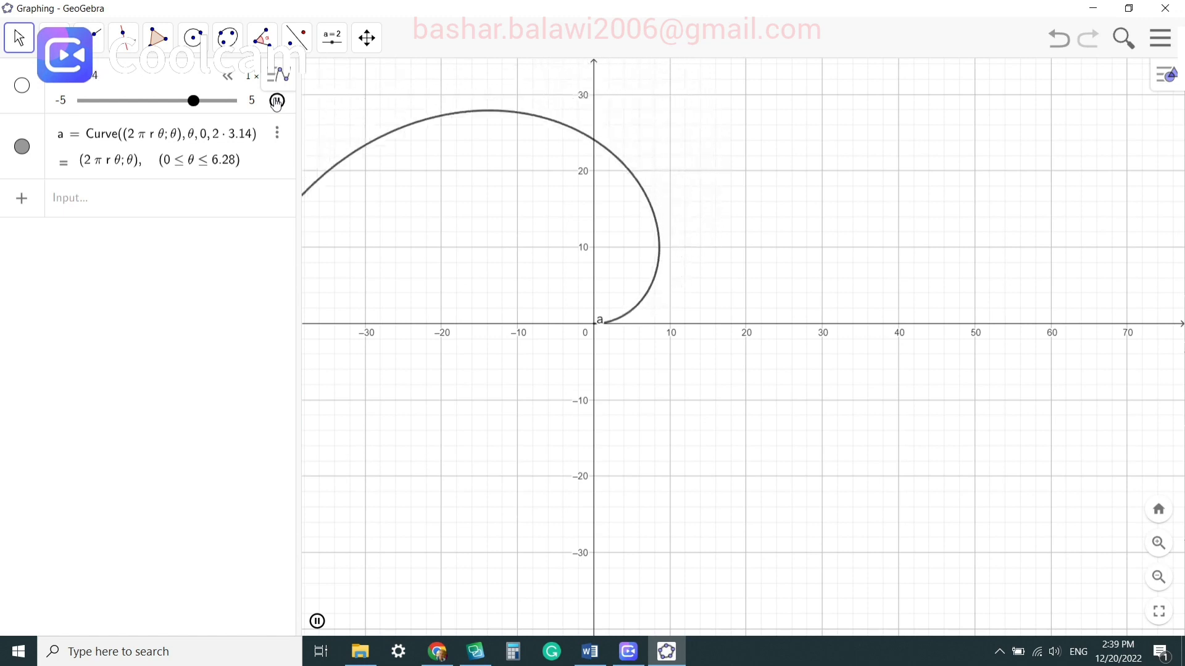
{"action": "left_click", "coordinate": [277, 102]}
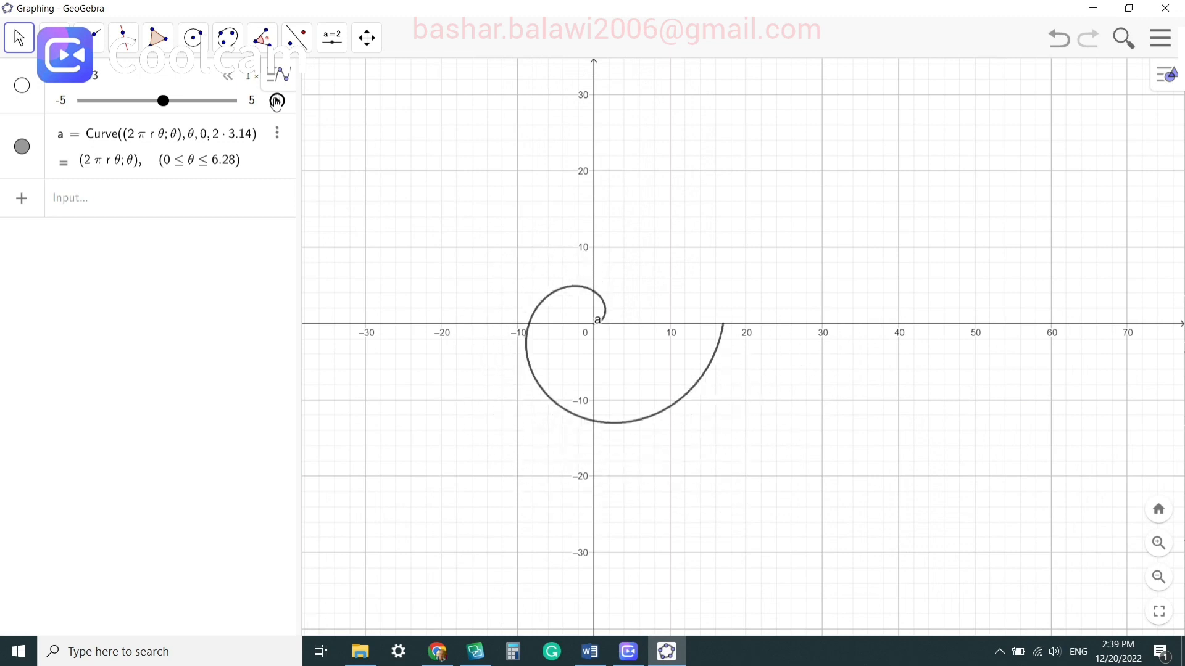
{"action": "left_click", "coordinate": [536, 320]}
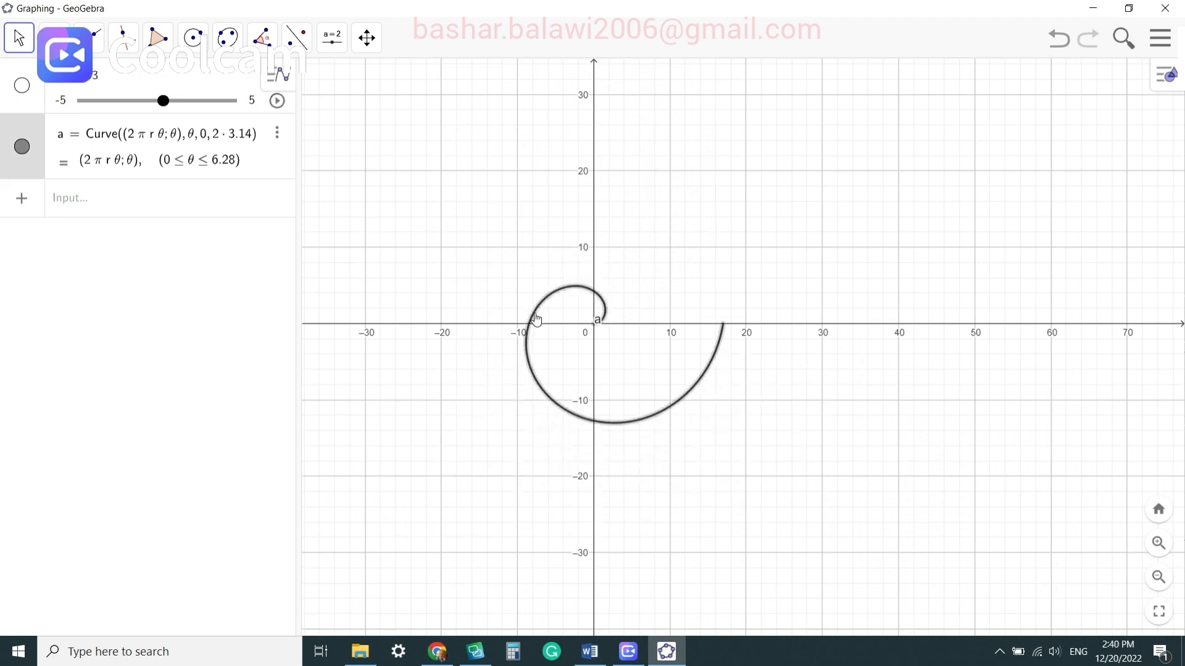
{"action": "left_click", "coordinate": [216, 286]}
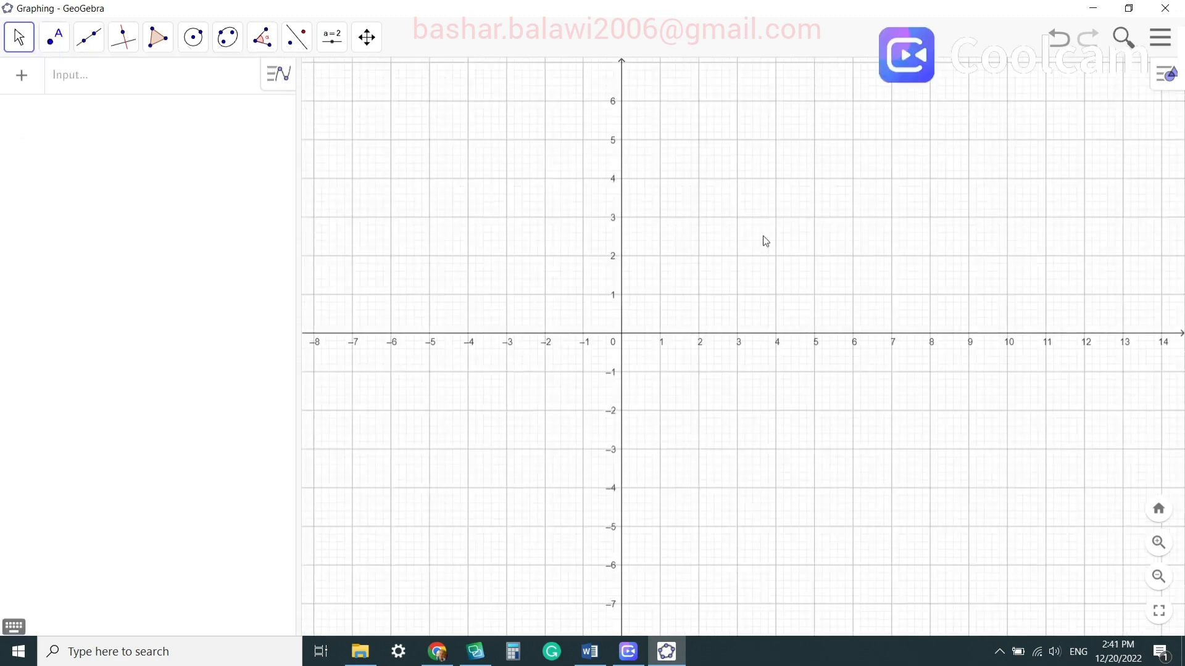
Graph the general circle equation (x-h)^2+(y-k)^2=r^2 with sliders for h, k and r.
{"action": "left_click", "coordinate": [94, 86]}
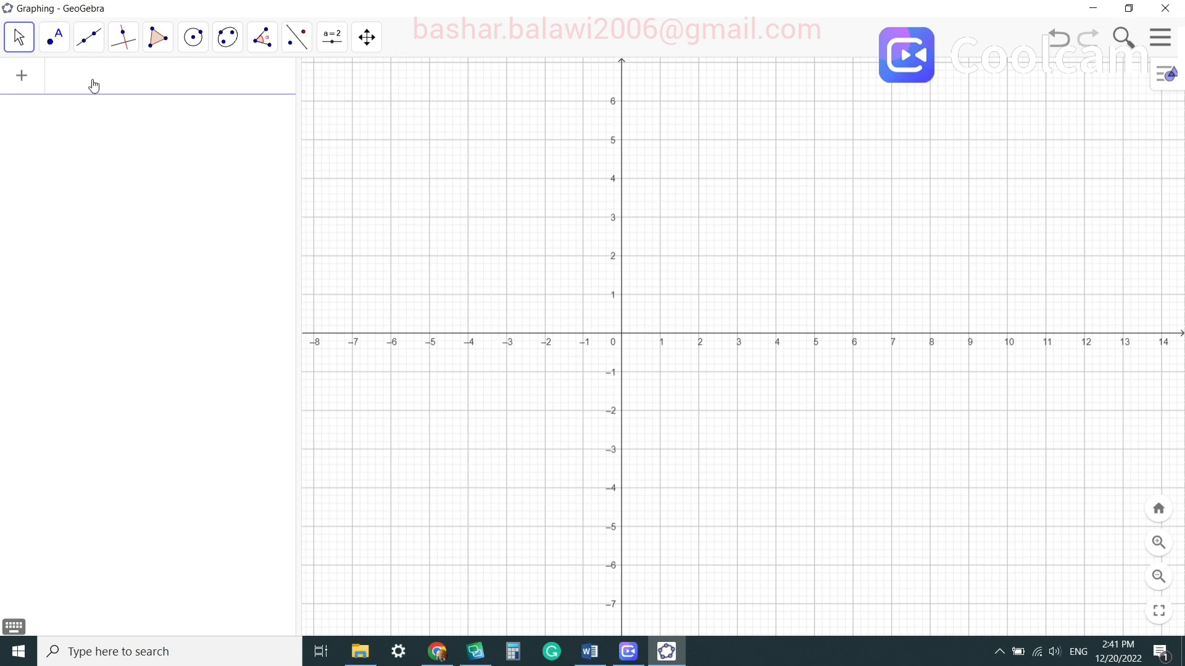
{"action": "type", "text": "(x-h)^2+(y-k)^2=r^2"}
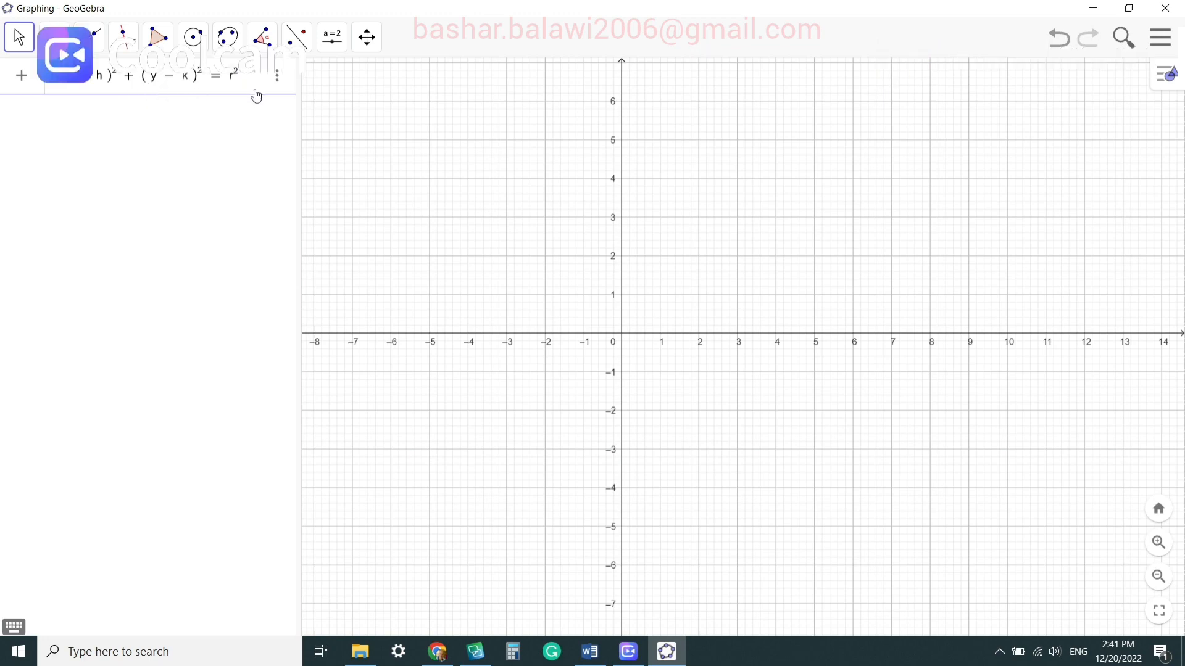
{"action": "key", "text": "Return"}
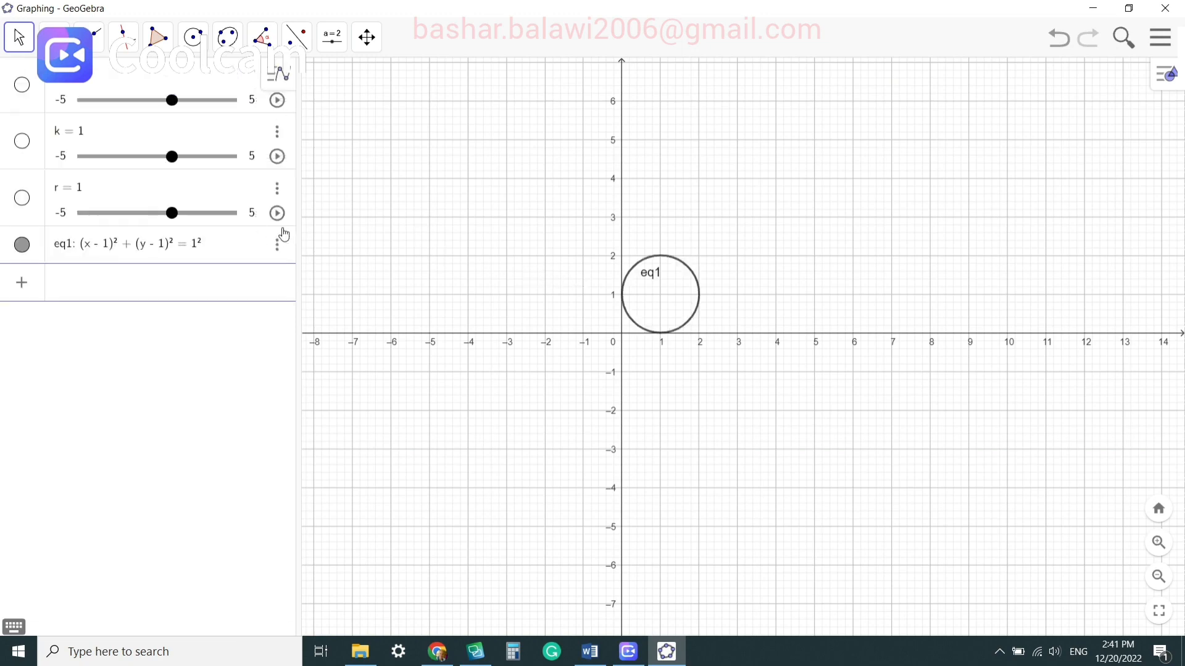
{"action": "left_click", "coordinate": [196, 322]}
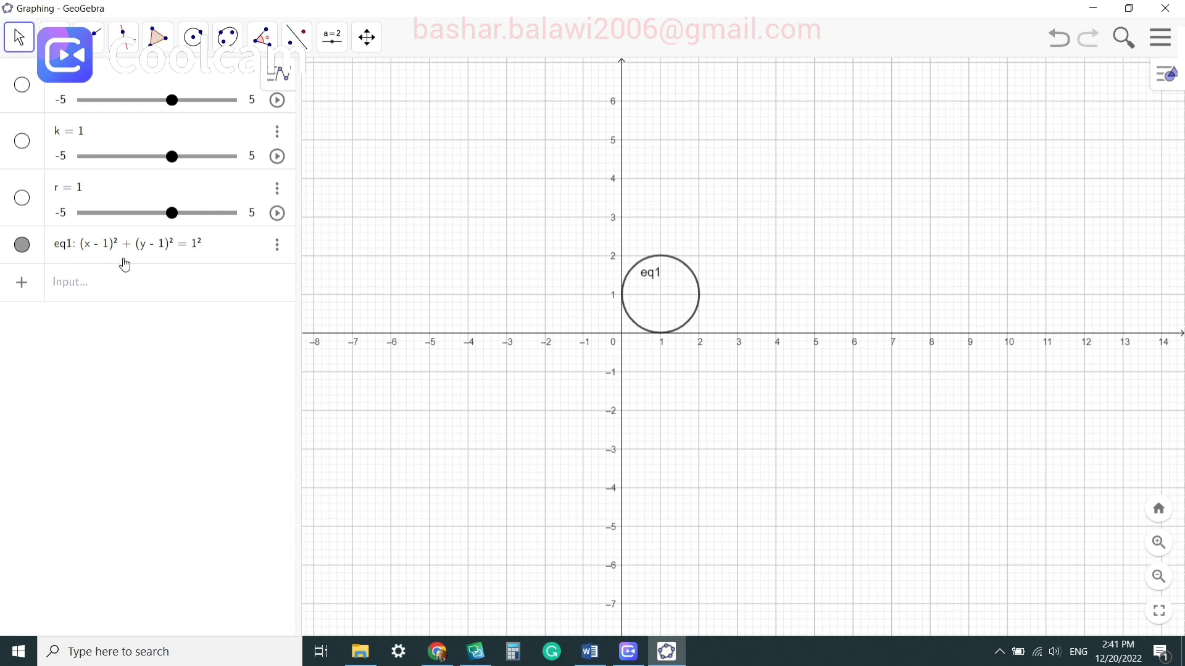
{"action": "left_click", "coordinate": [203, 249]}
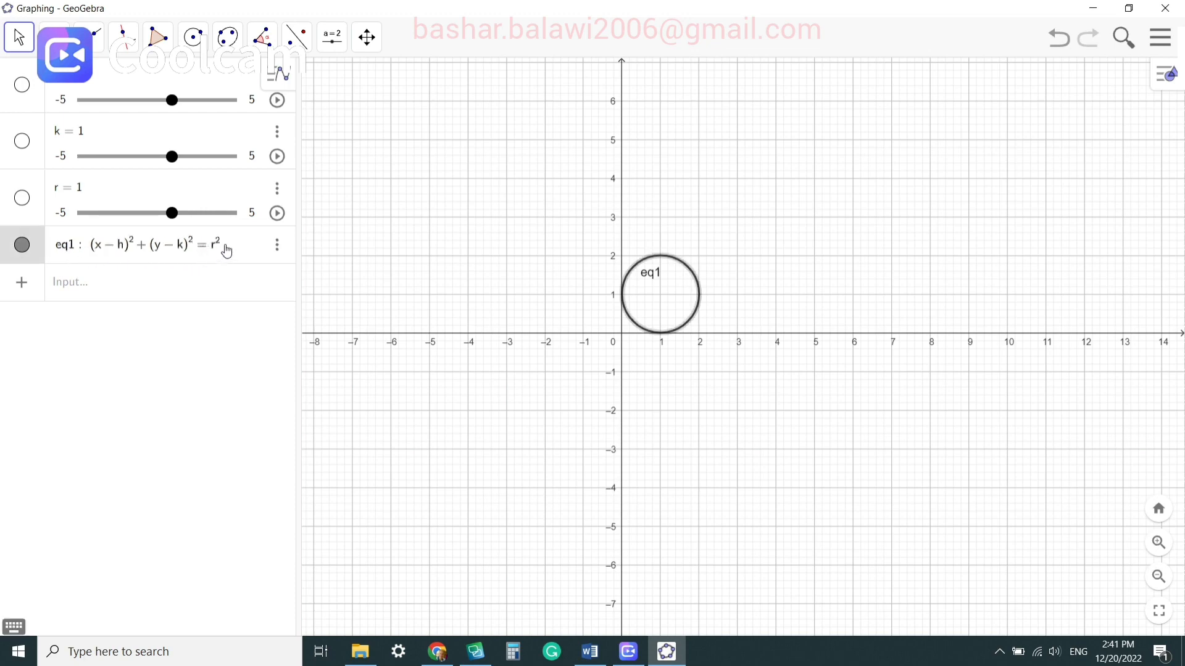
{"action": "left_click_drag", "start_coordinate": [224, 250], "coordinate": [92, 246]}
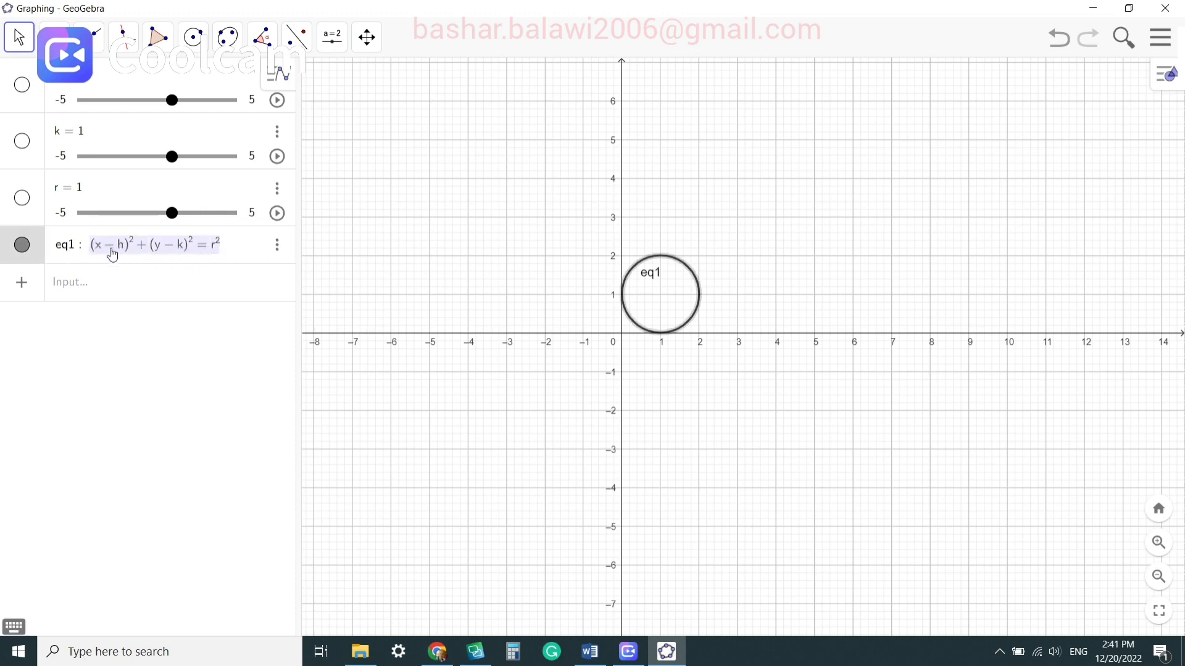
{"action": "left_click", "coordinate": [175, 323]}
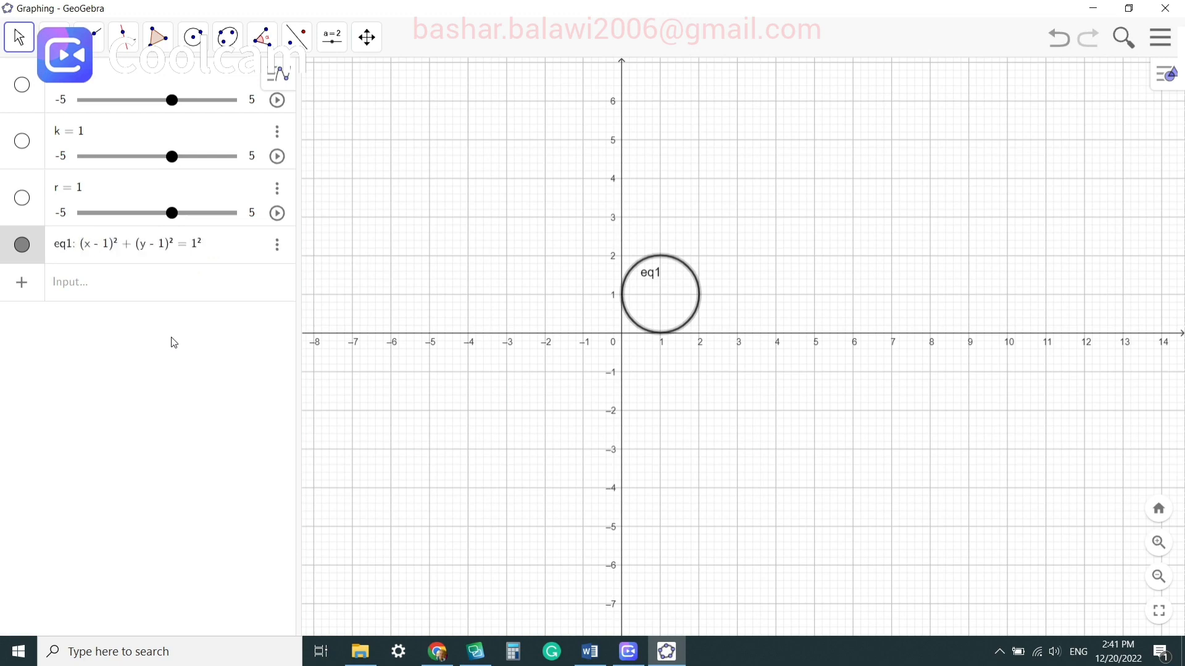
Animate the circle's r slider at 2× speed, pausing it near 2.02, and animate the k slider, pausing it near 3.99.
{"action": "left_click", "coordinate": [277, 213]}
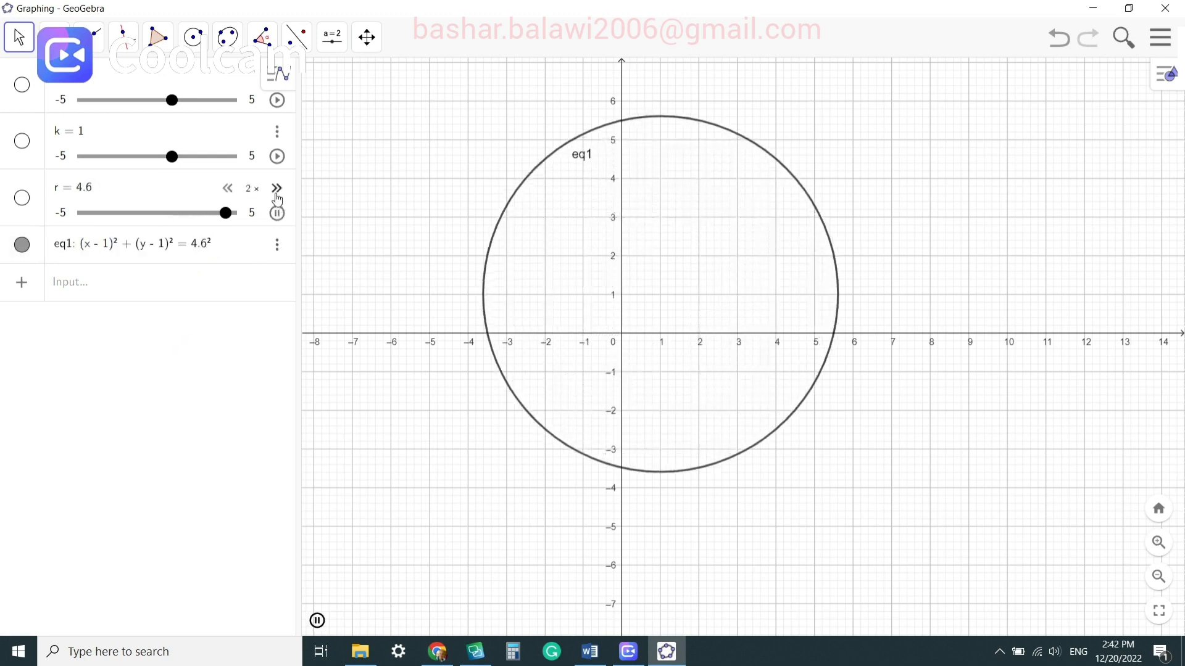
{"action": "left_click", "coordinate": [278, 214]}
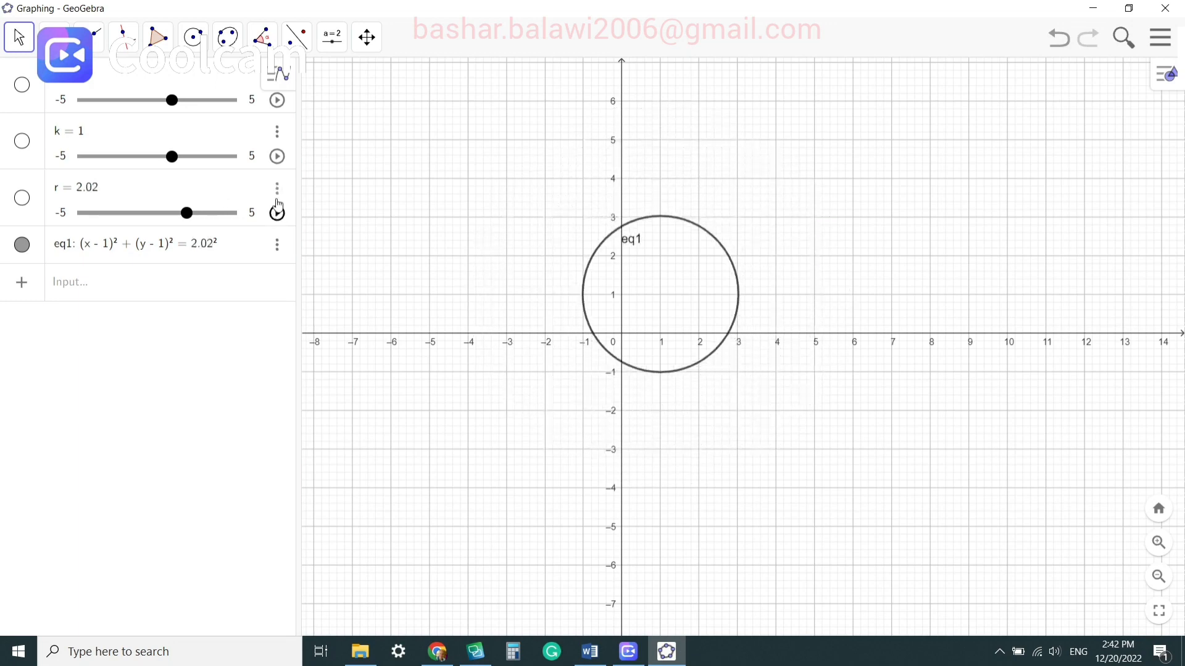
{"action": "left_click", "coordinate": [277, 157]}
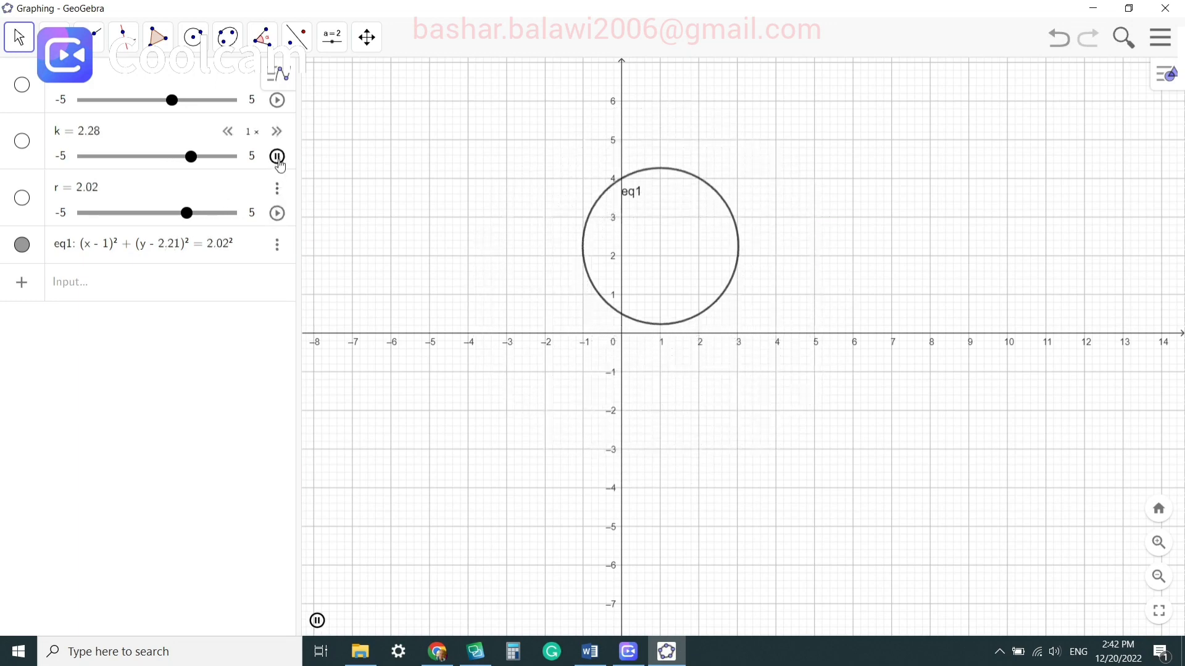
{"action": "left_click", "coordinate": [277, 157]}
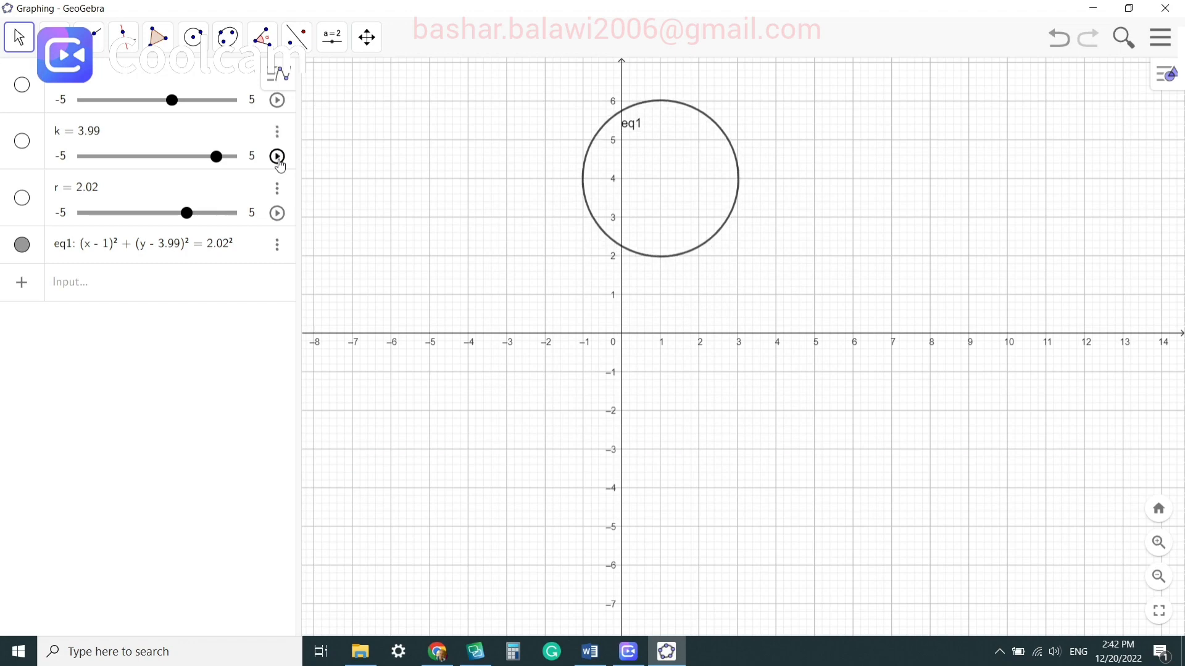
Animate the h, k and r sliders simultaneously and reduce the animation speed of r.
{"action": "left_click", "coordinate": [277, 100]}
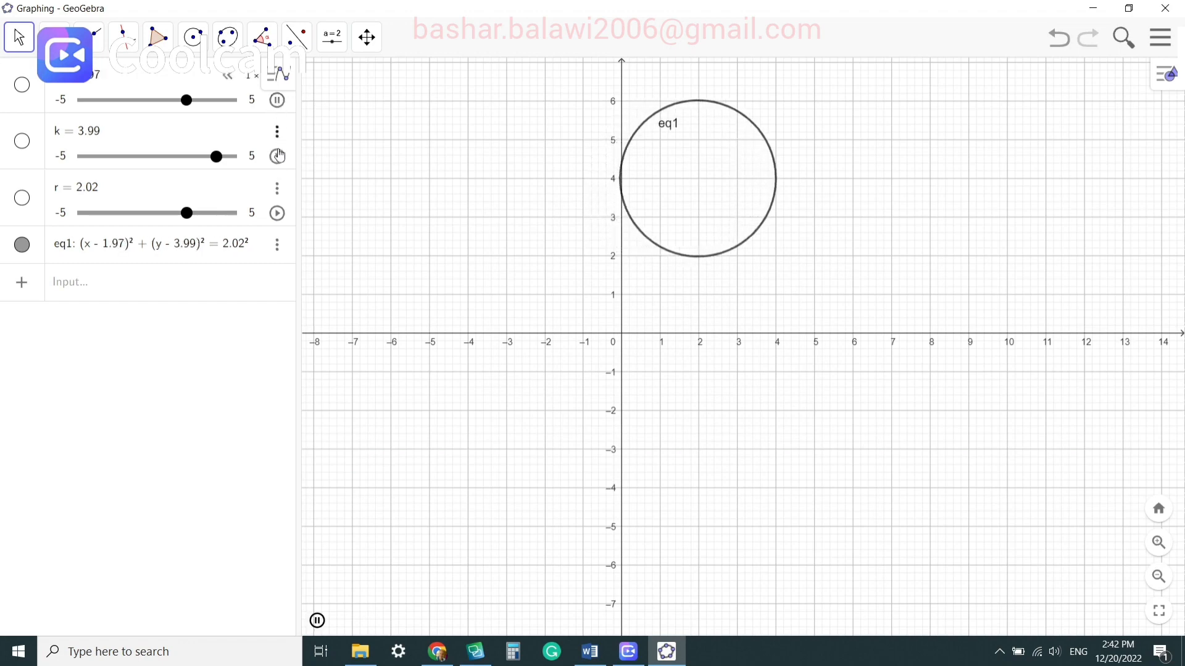
{"action": "left_click", "coordinate": [277, 156]}
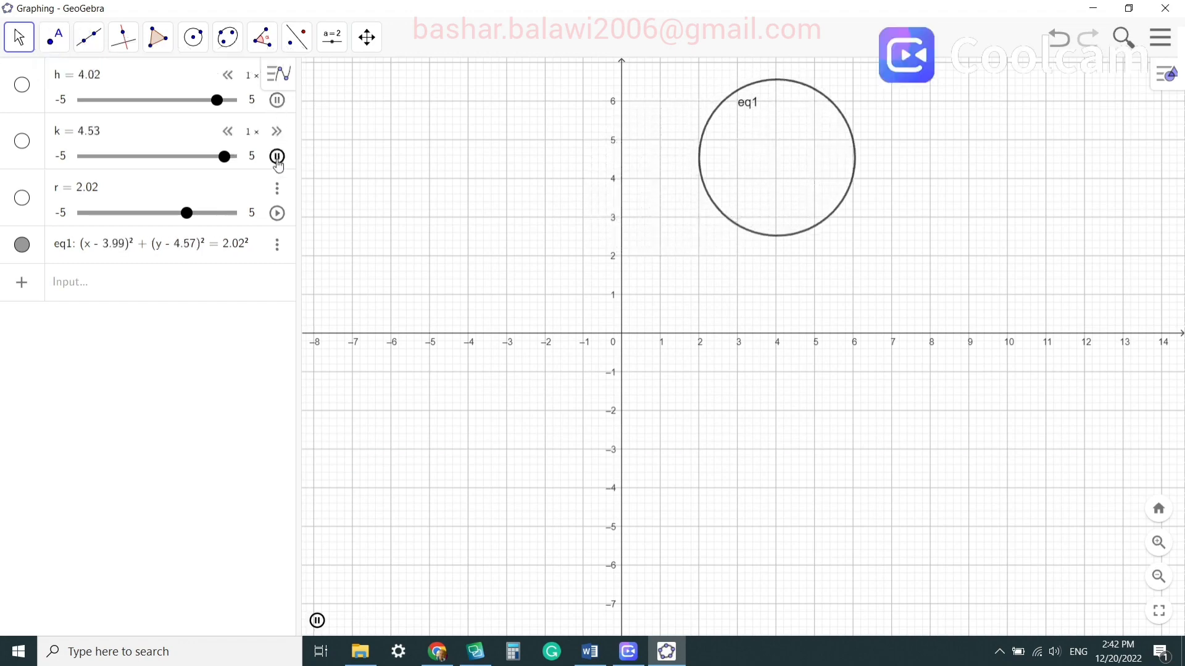
{"action": "left_click", "coordinate": [277, 213]}
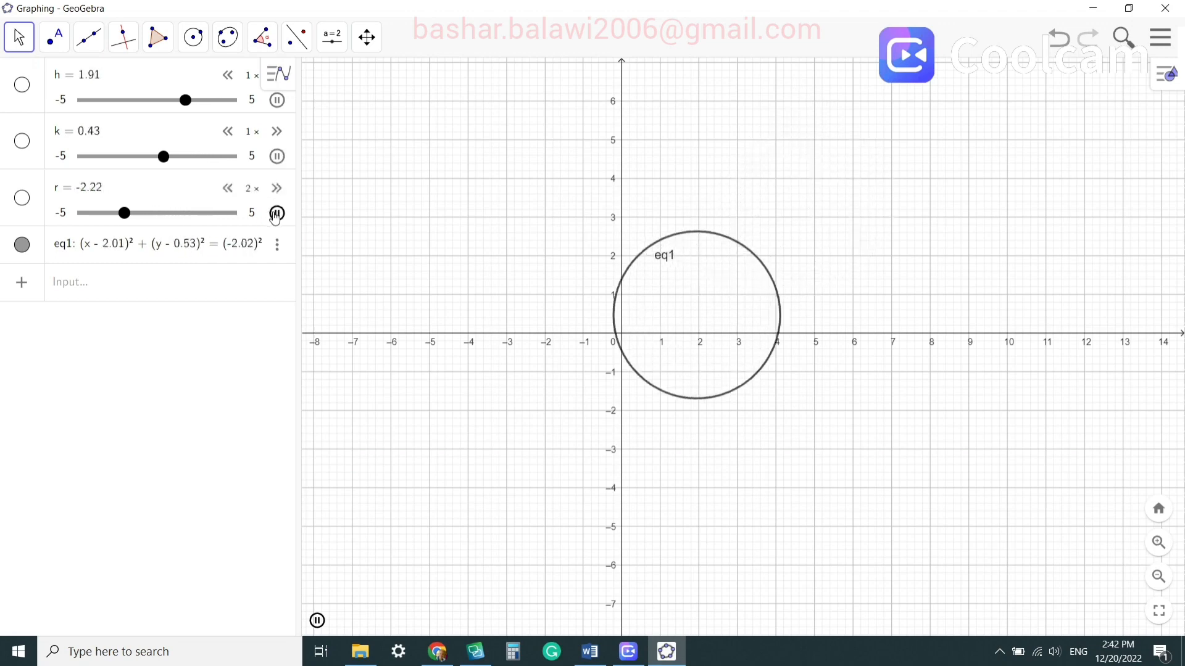
{"action": "left_click", "coordinate": [228, 188]}
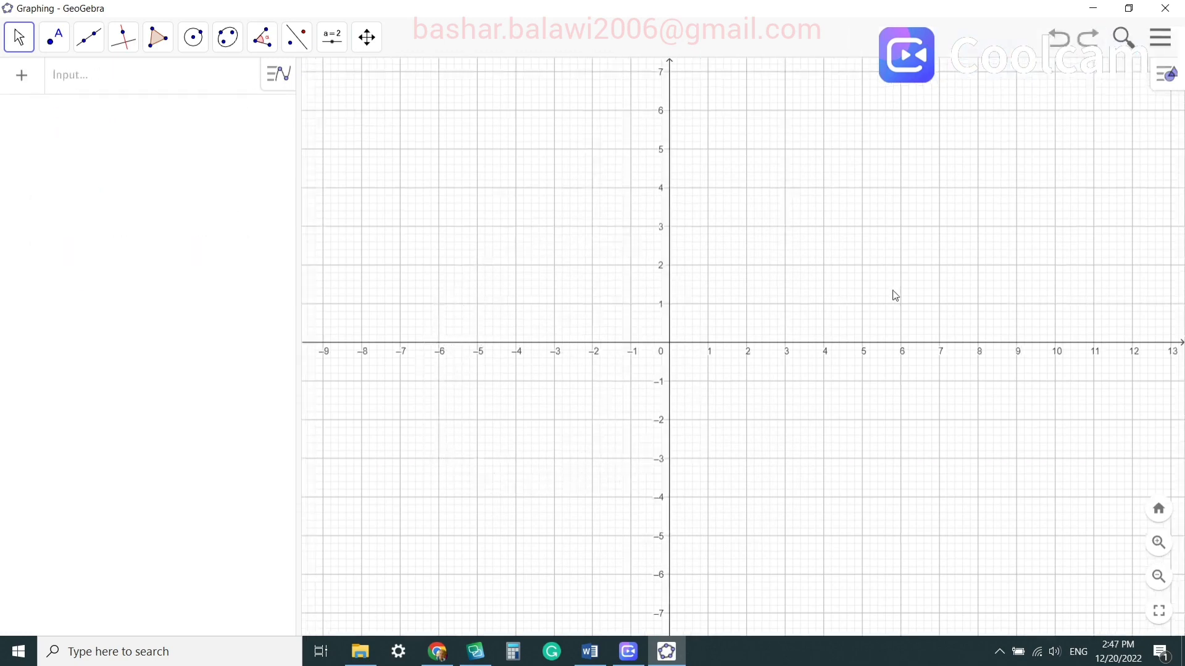
Graph the heart curve (x^2+y^2-1)^3-x^2 y^3=0 on the empty coordinate plane.
{"action": "left_click_drag", "start_coordinate": [870, 240], "coordinate": [809, 250]}
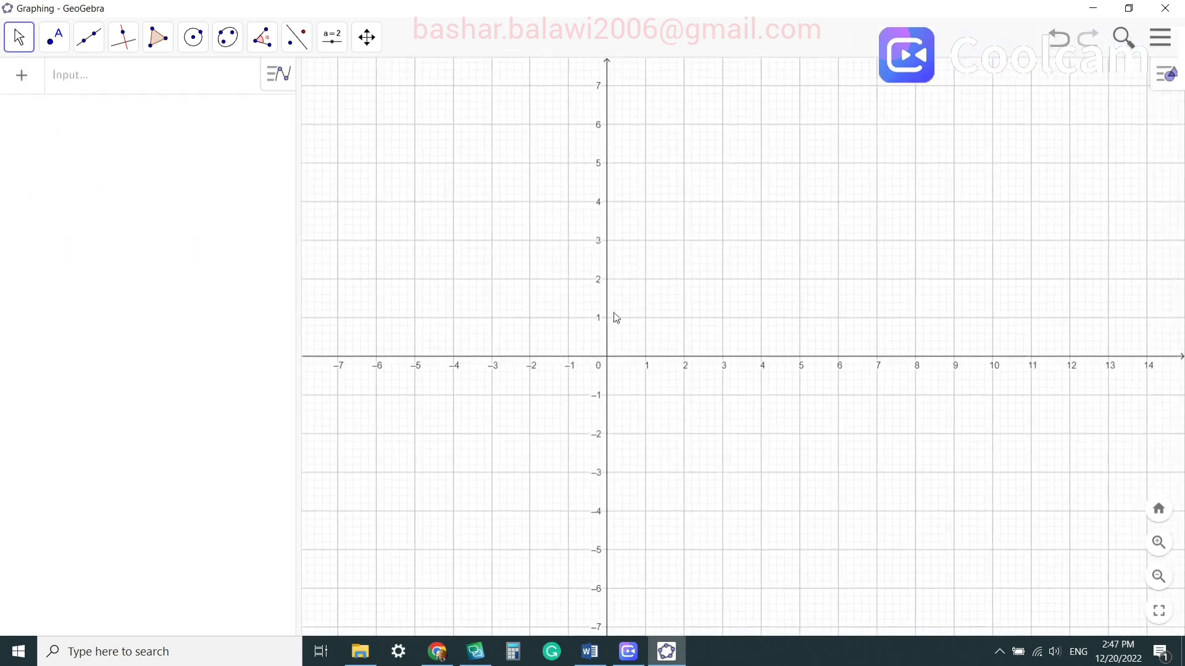
{"action": "scroll", "coordinate": [593, 329], "scroll_direction": "up", "scroll_amount": 4}
{"action": "left_click_drag", "start_coordinate": [731, 346], "coordinate": [769, 281]}
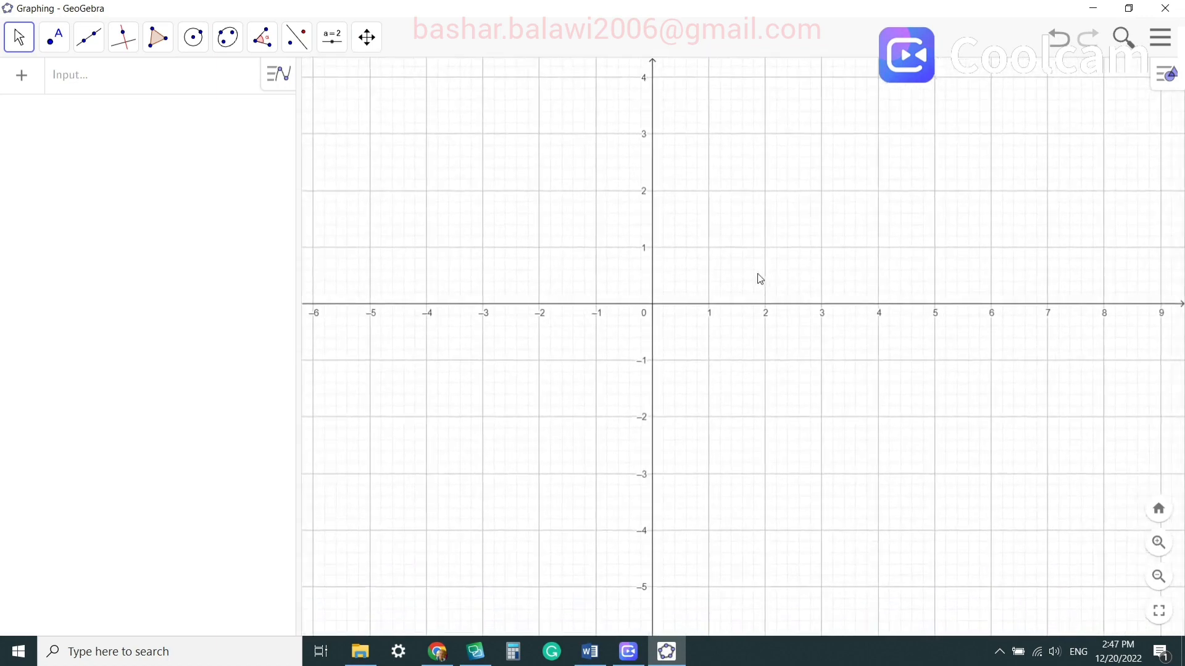
{"action": "left_click", "coordinate": [83, 78]}
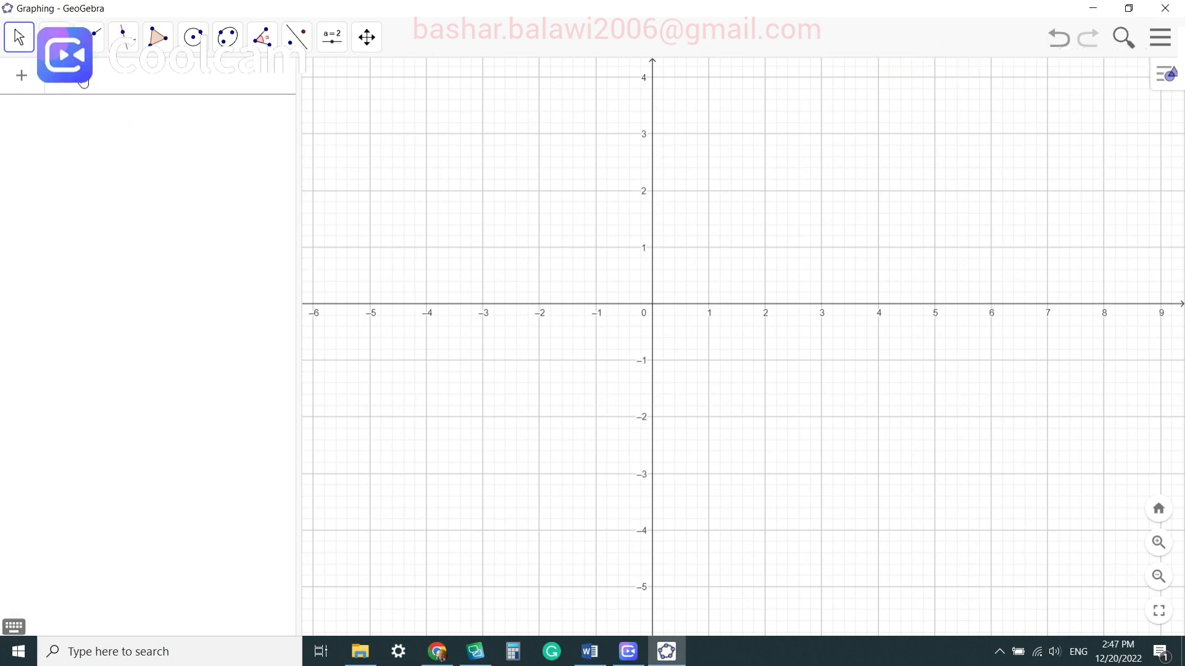
{"action": "type", "text": "(x^2+y^2-1)^3-x^2 y^3=0"}
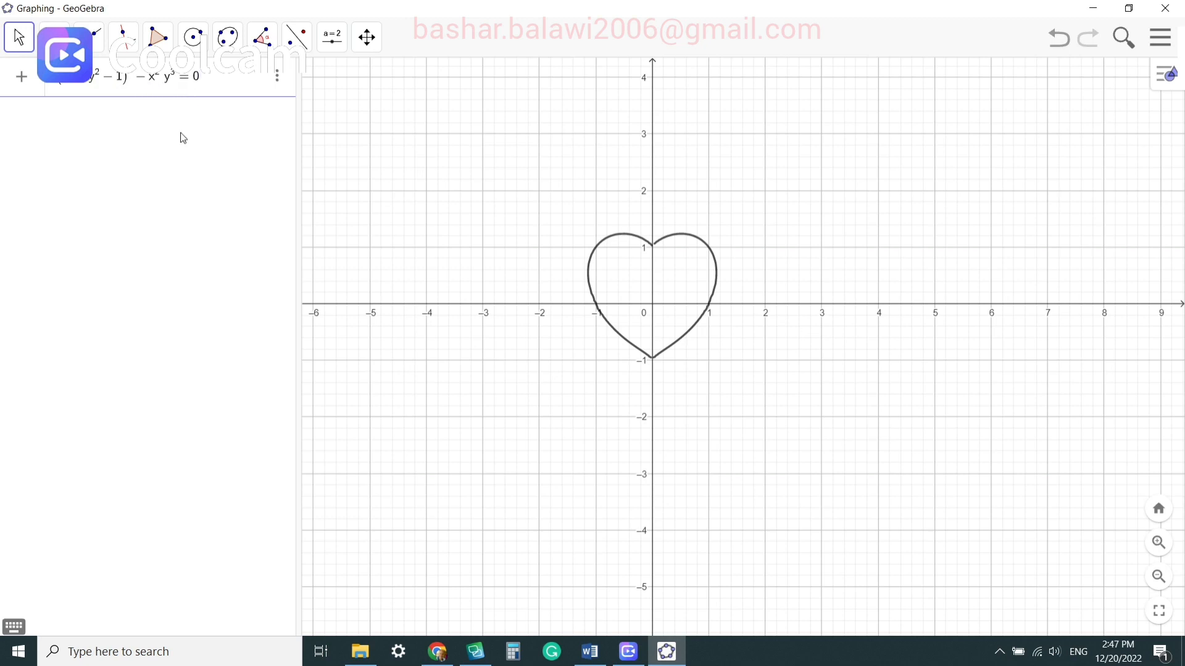
{"action": "key", "text": "Return"}
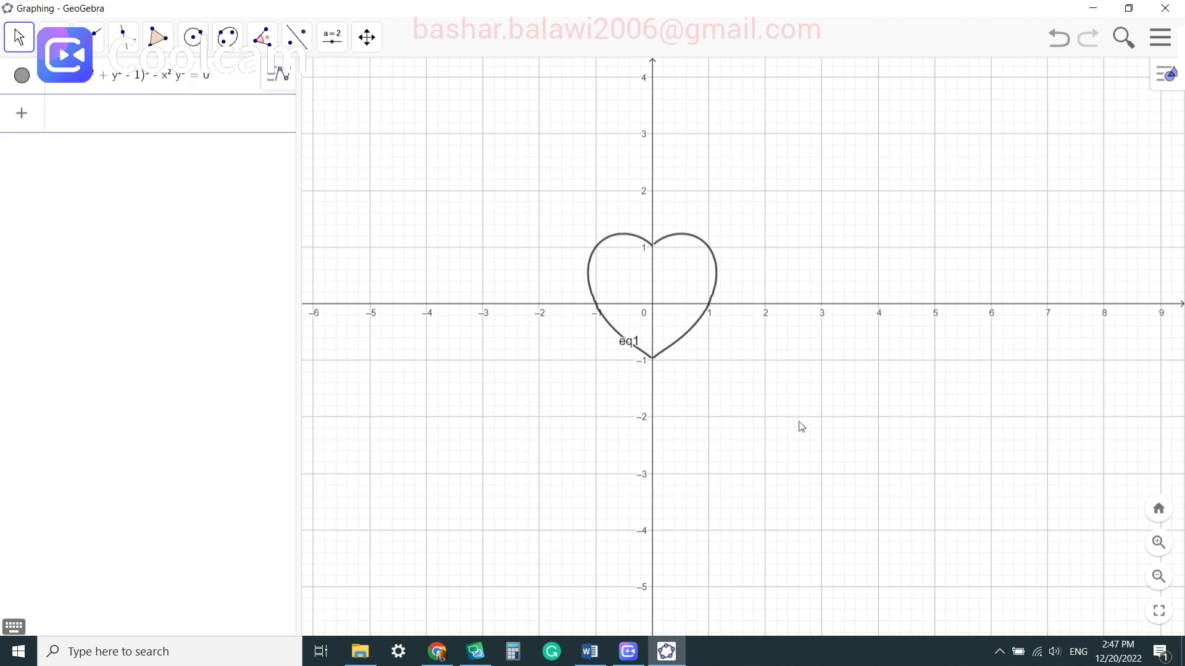
Change the colour of the heart curve from the equation (x^2+y^2-1)^3-x^2 y^3=0 to red.
{"action": "scroll", "coordinate": [746, 372], "scroll_direction": "up", "scroll_amount": 3}
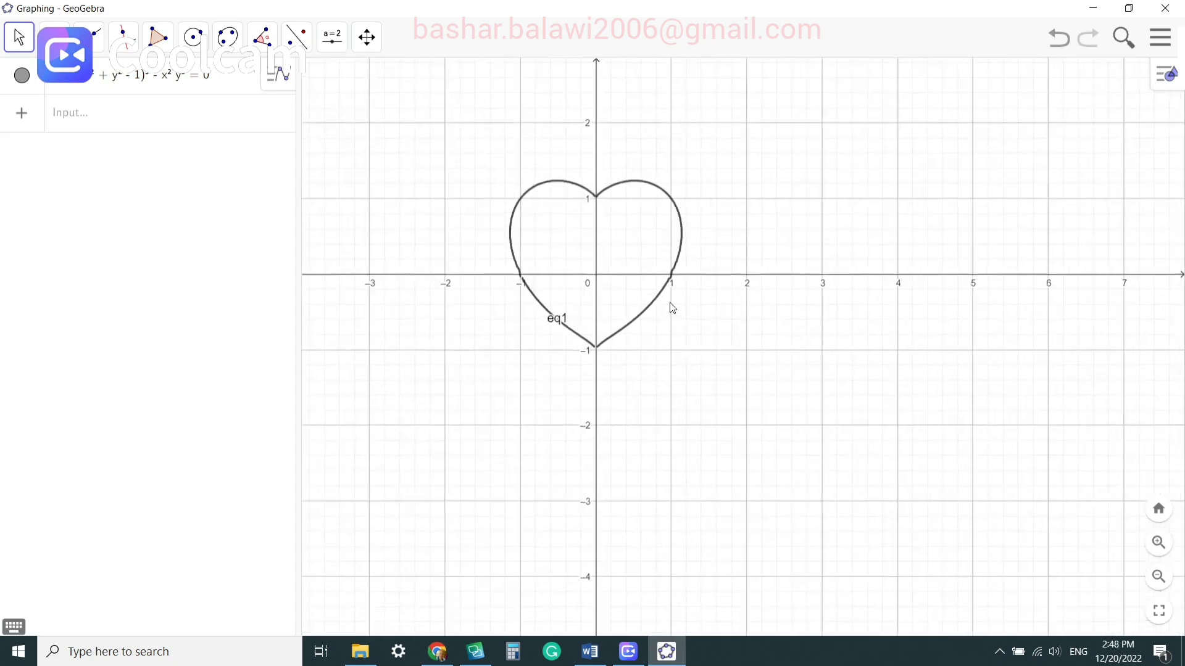
{"action": "scroll", "coordinate": [672, 308], "scroll_direction": "up", "scroll_amount": 2}
{"action": "left_click_drag", "start_coordinate": [670, 312], "coordinate": [709, 412]}
{"action": "left_click", "coordinate": [686, 411]}
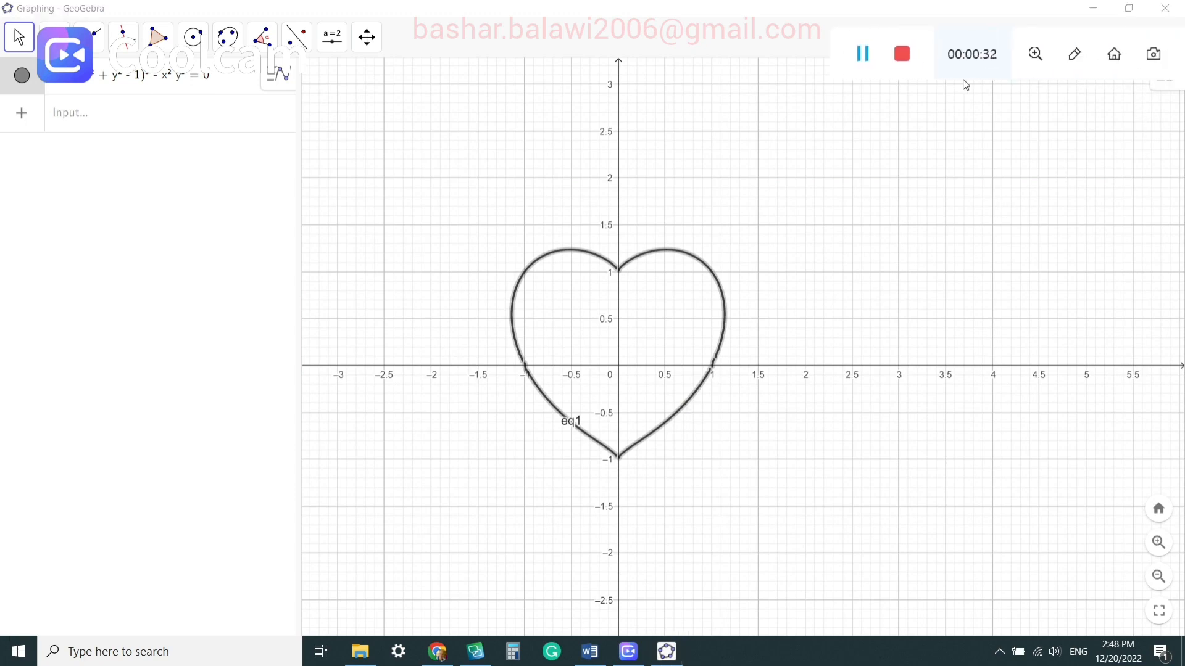
{"action": "left_click", "coordinate": [1115, 134]}
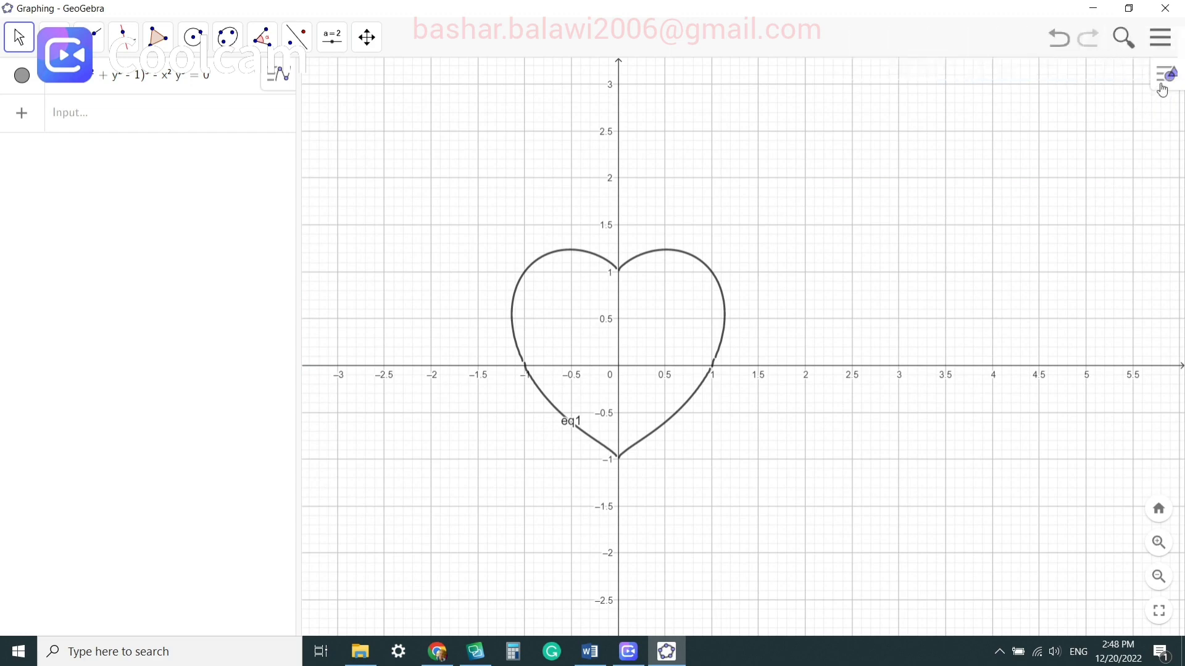
{"action": "left_click", "coordinate": [1162, 81]}
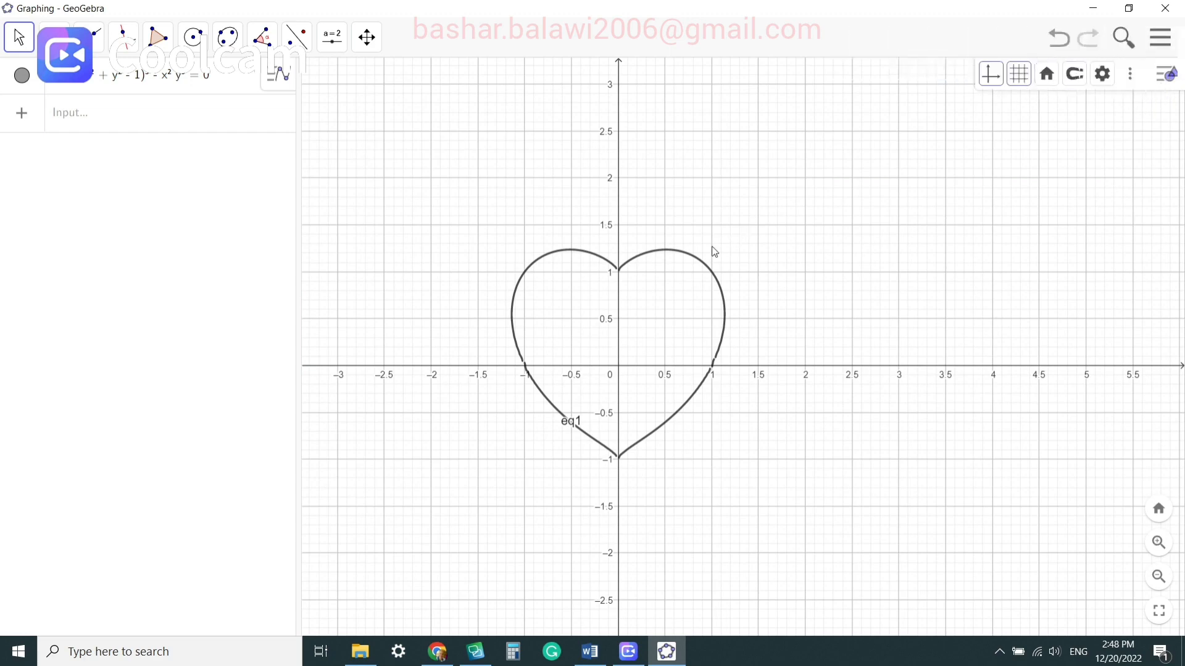
{"action": "left_click", "coordinate": [696, 265]}
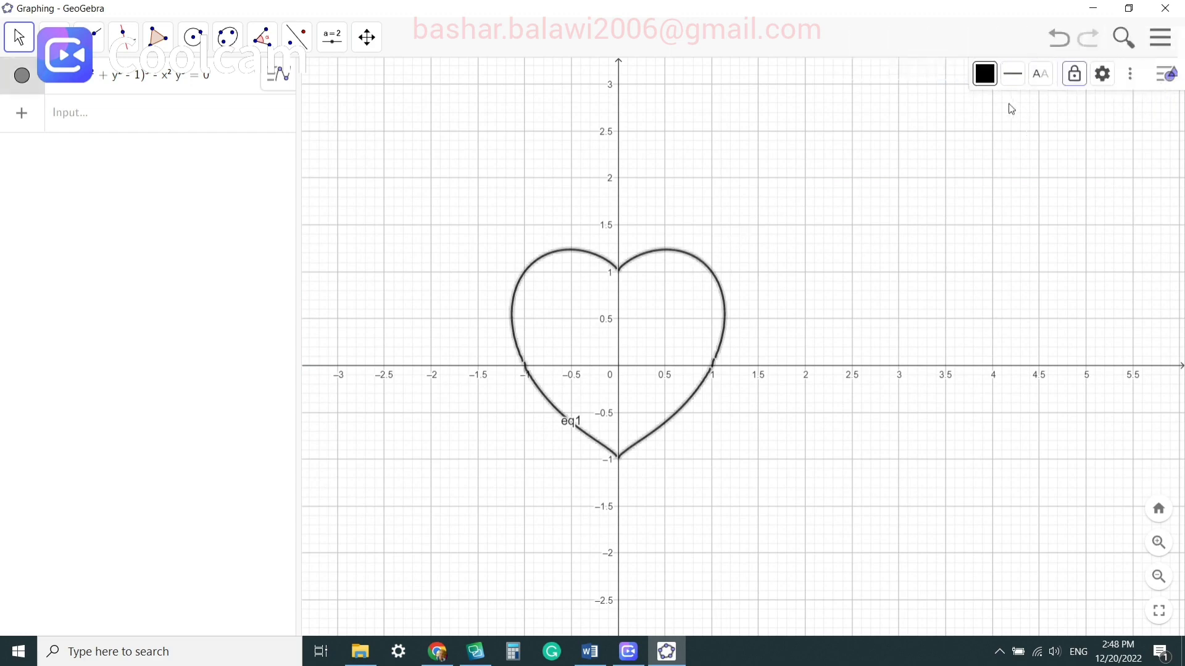
{"action": "left_click", "coordinate": [982, 73]}
{"action": "left_click", "coordinate": [1095, 108]}
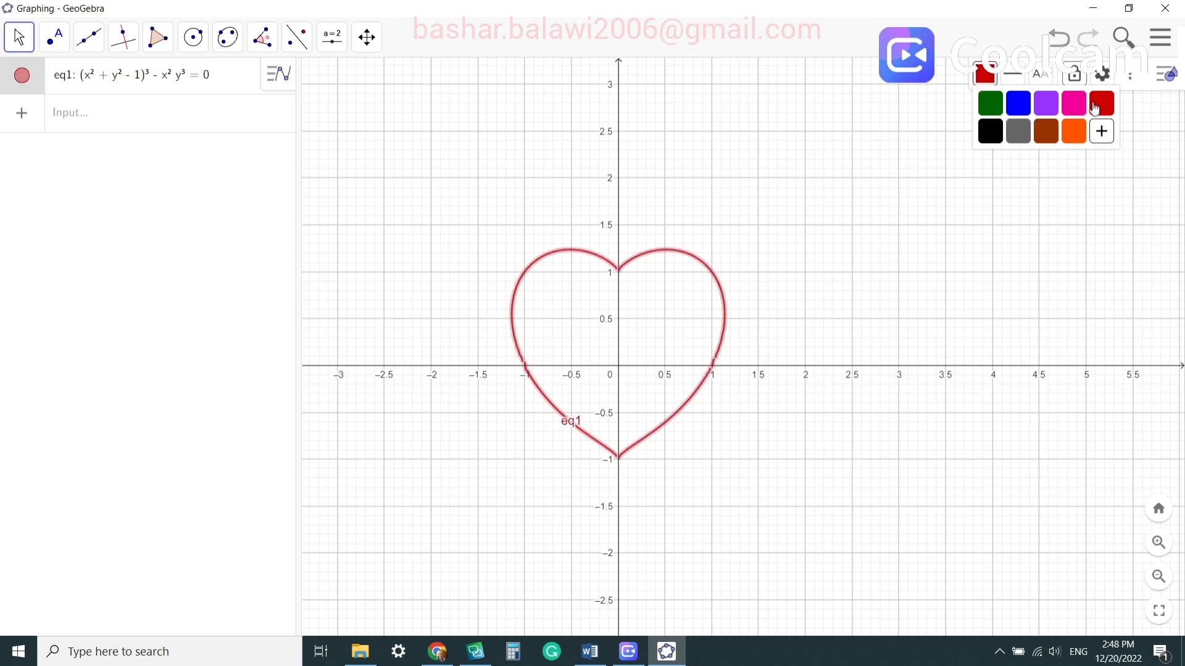
{"action": "left_click", "coordinate": [844, 231]}
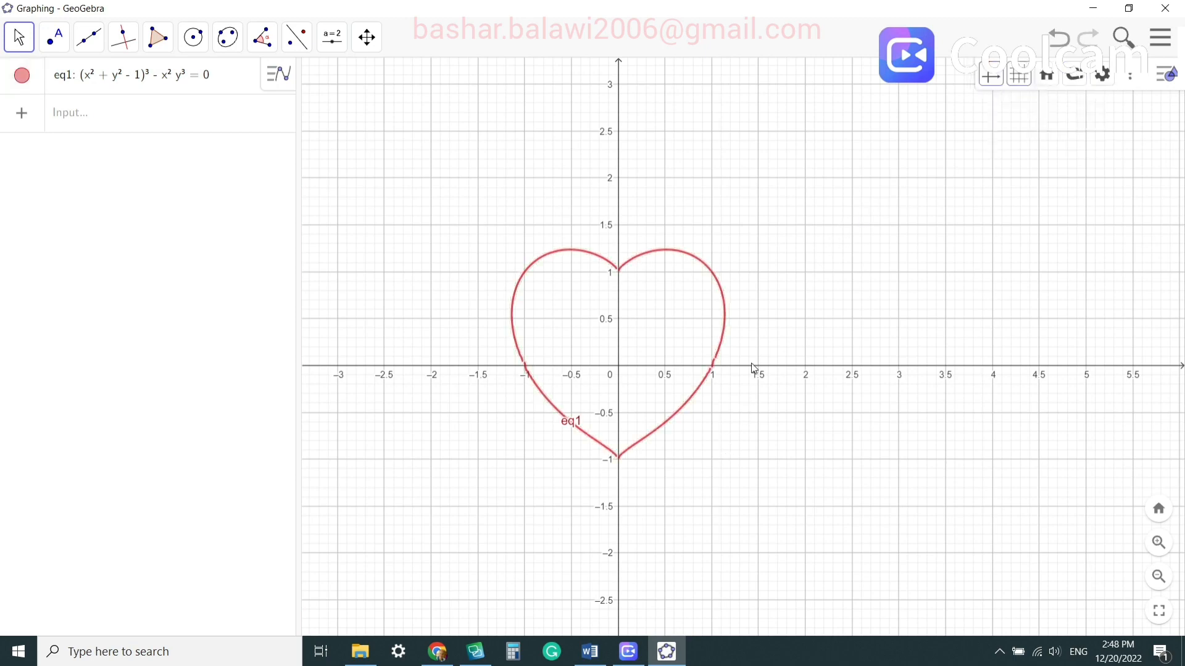
{"action": "mouse_move", "coordinate": [1177, 54]}
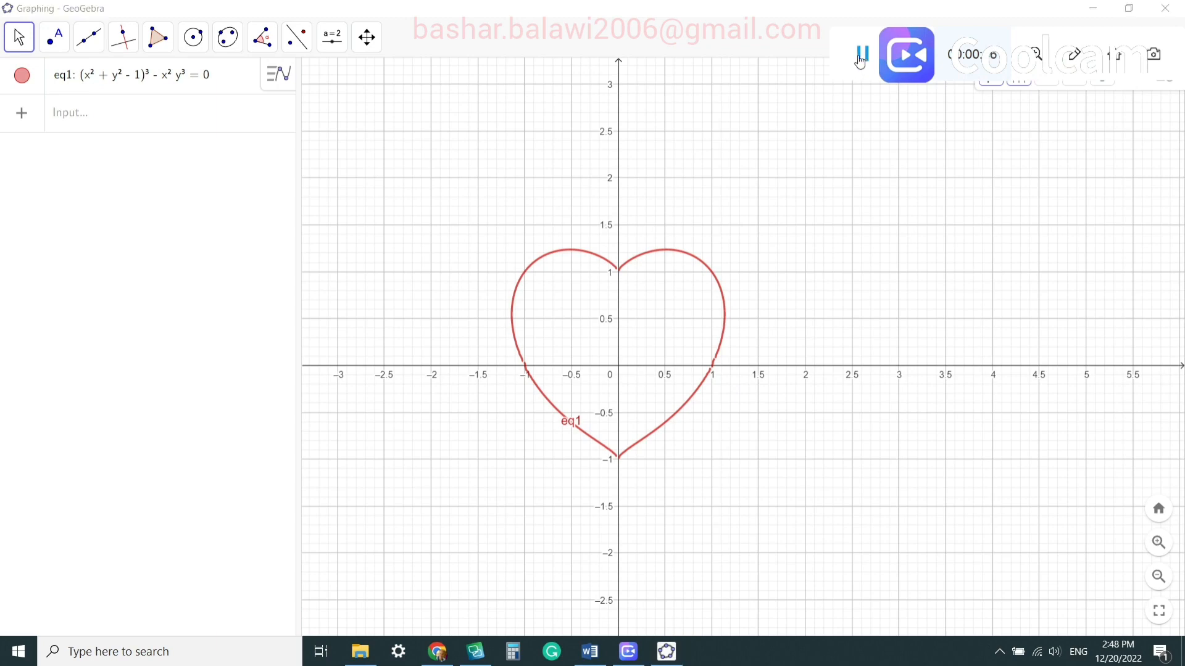
Graph f(x) = x^(2/3) + 0.9 (3.3 - x^2)^(1/2) sin(a π x) with a slider for a, and delete the heart curve eq1.
{"action": "left_click", "coordinate": [146, 127]}
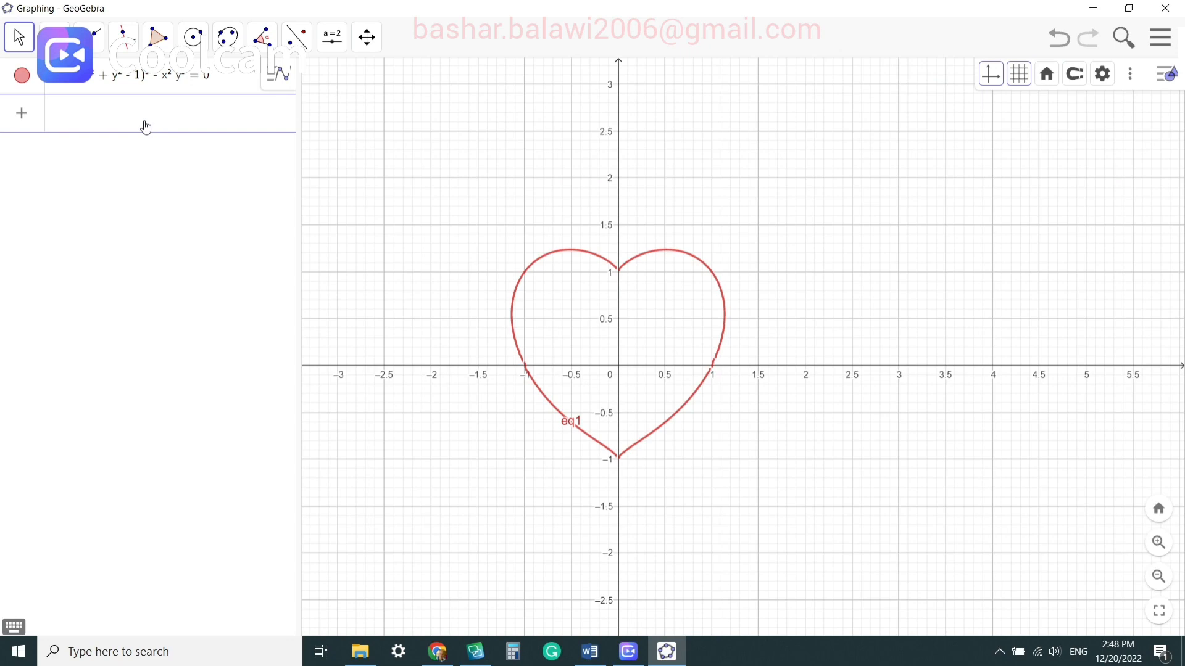
{"action": "type", "text": "f(x) = x^(2/3) + 0.9 (3.3 - x^2)^(1/2) sin(a π x)"}
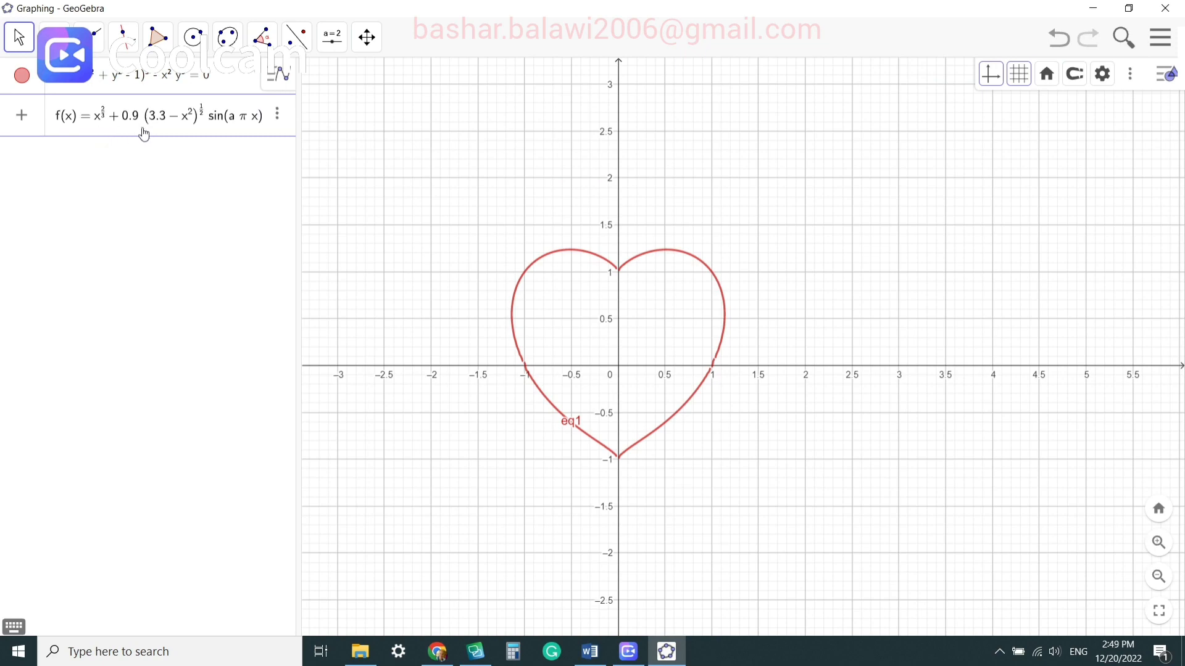
{"action": "key", "text": "Return"}
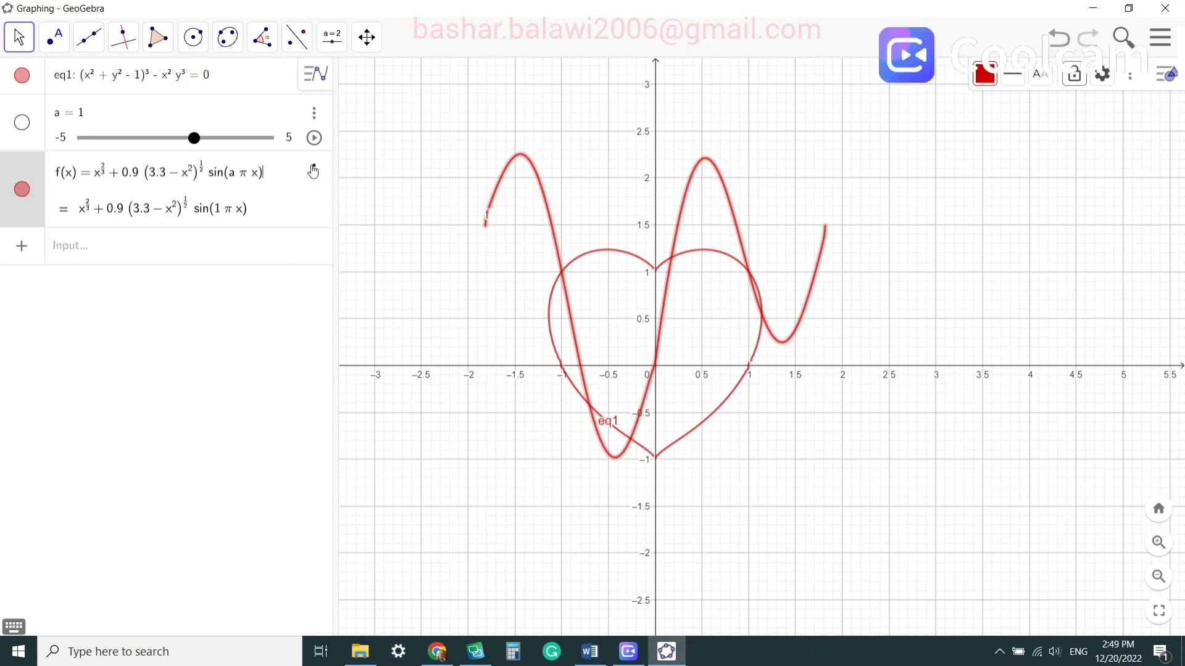
{"action": "left_click", "coordinate": [266, 280]}
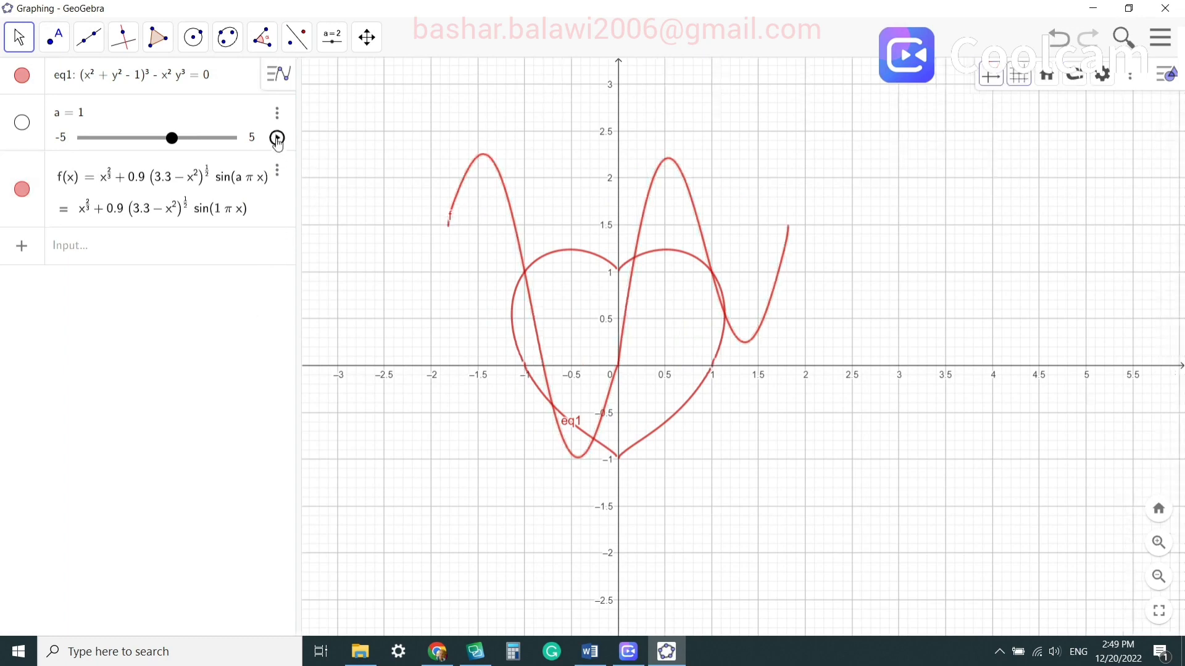
{"action": "left_click", "coordinate": [571, 257]}
{"action": "key", "text": "Delete"}
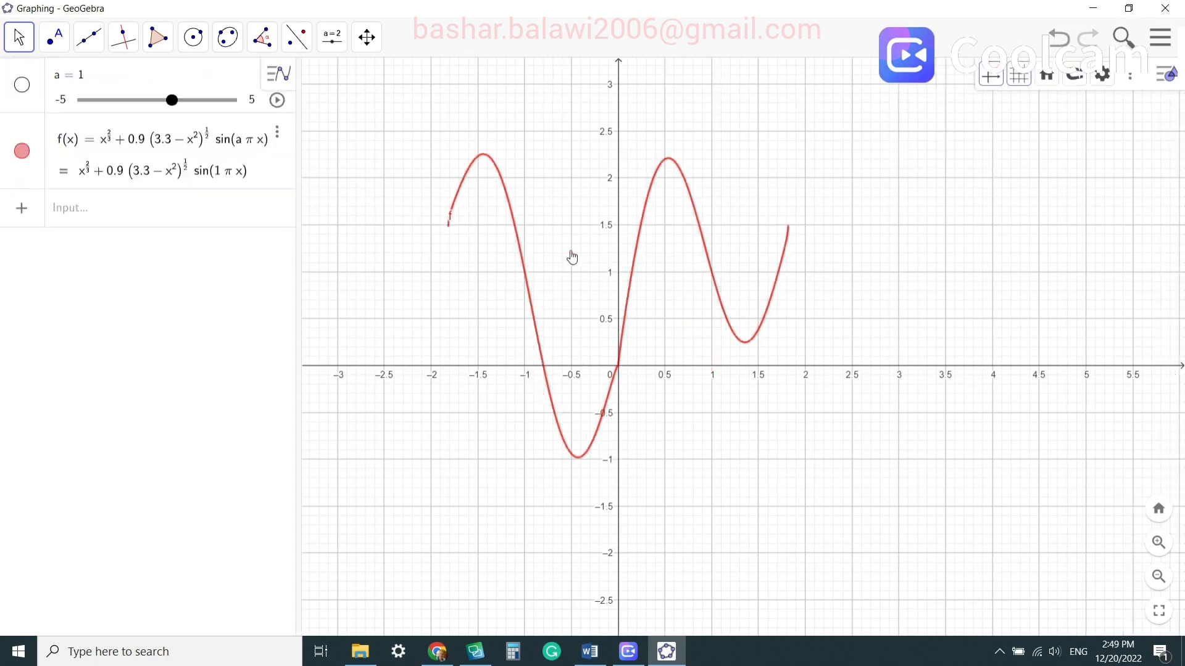
Animate the a slider at 1× speed with the whole curve in view, and pause it near -2.76.
{"action": "left_click", "coordinate": [277, 101]}
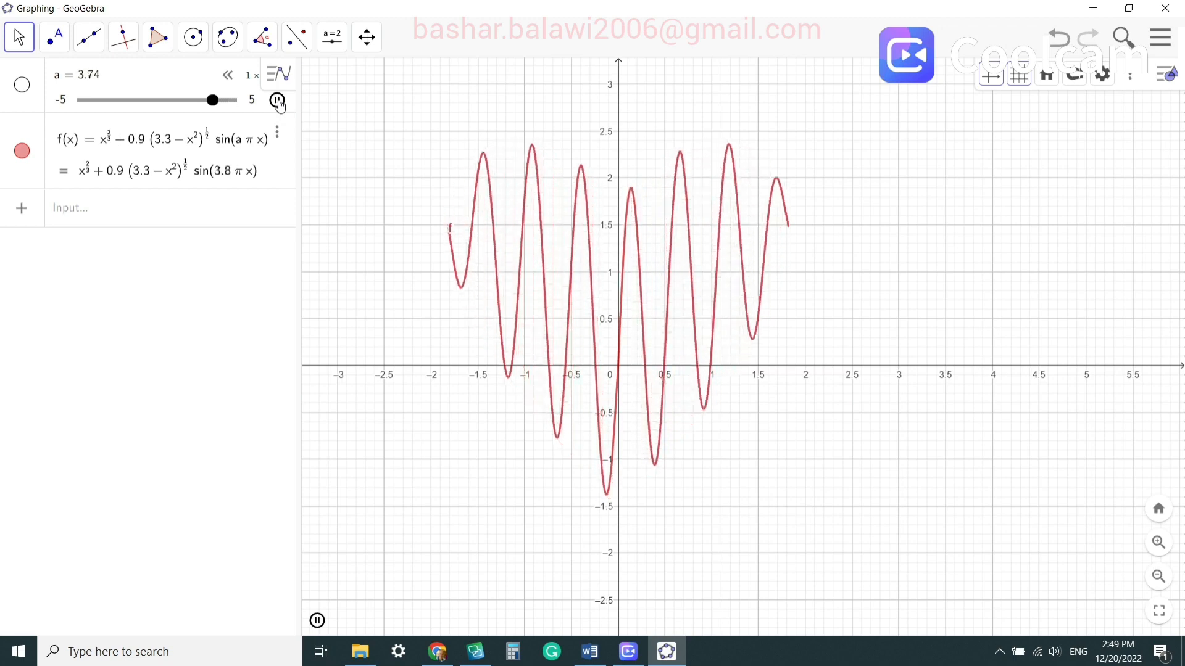
{"action": "scroll", "coordinate": [966, 470], "scroll_direction": "down", "scroll_amount": 3}
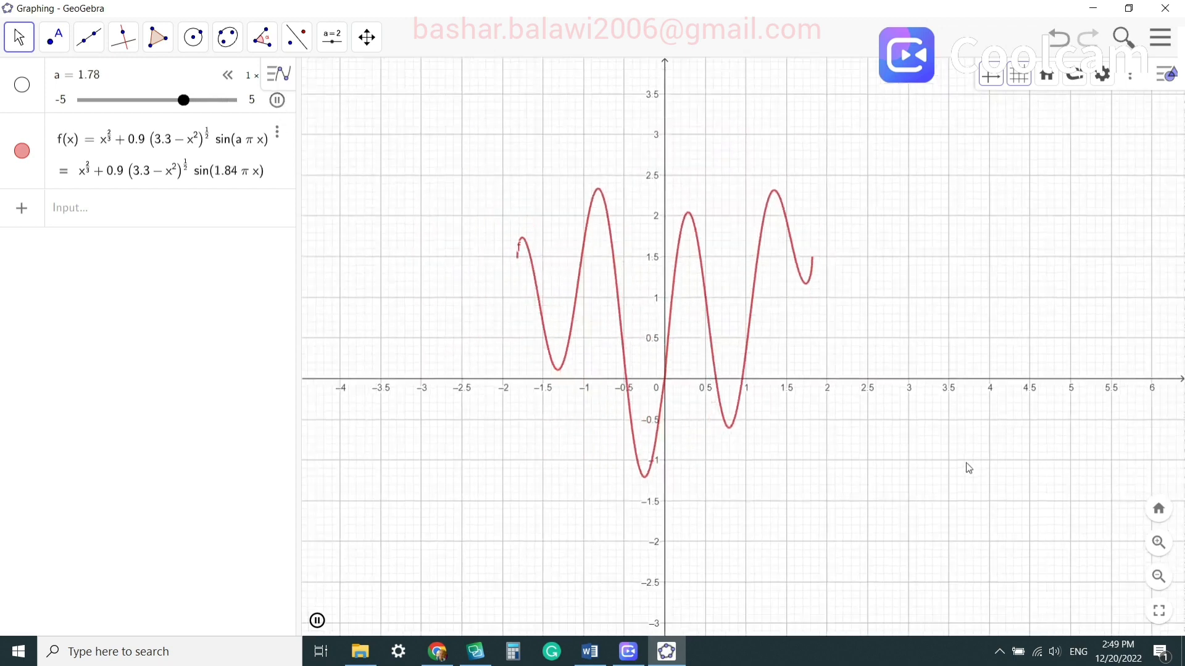
{"action": "scroll", "coordinate": [965, 466], "scroll_direction": "down", "scroll_amount": 2}
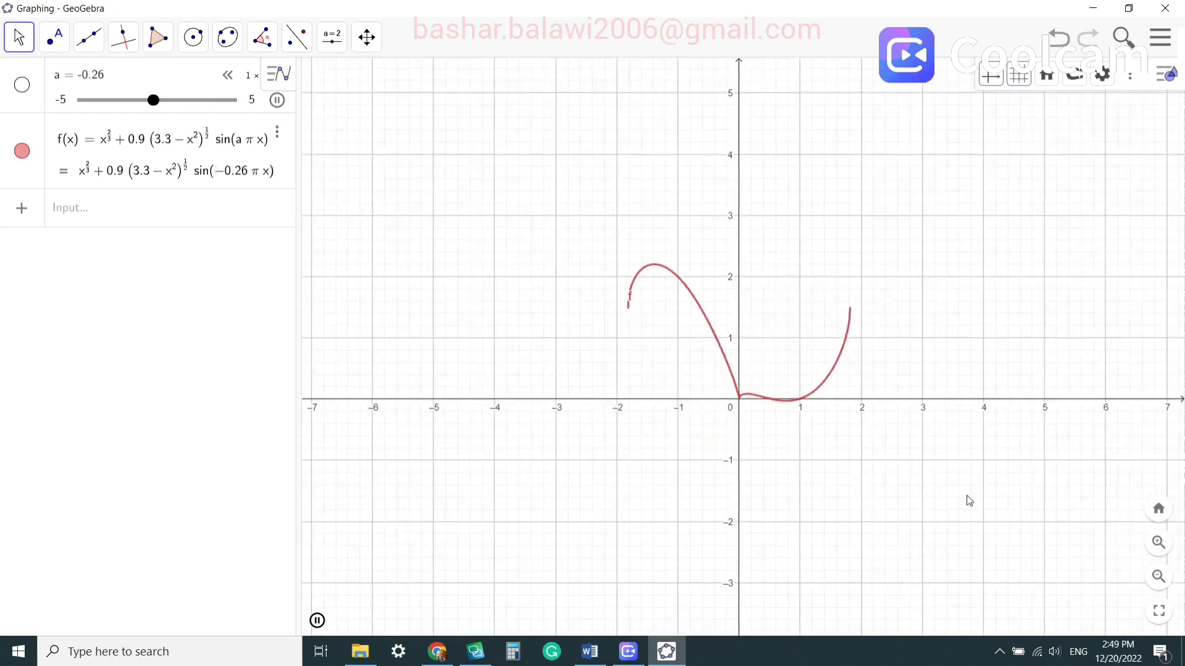
{"action": "left_click_drag", "start_coordinate": [965, 496], "coordinate": [875, 435]}
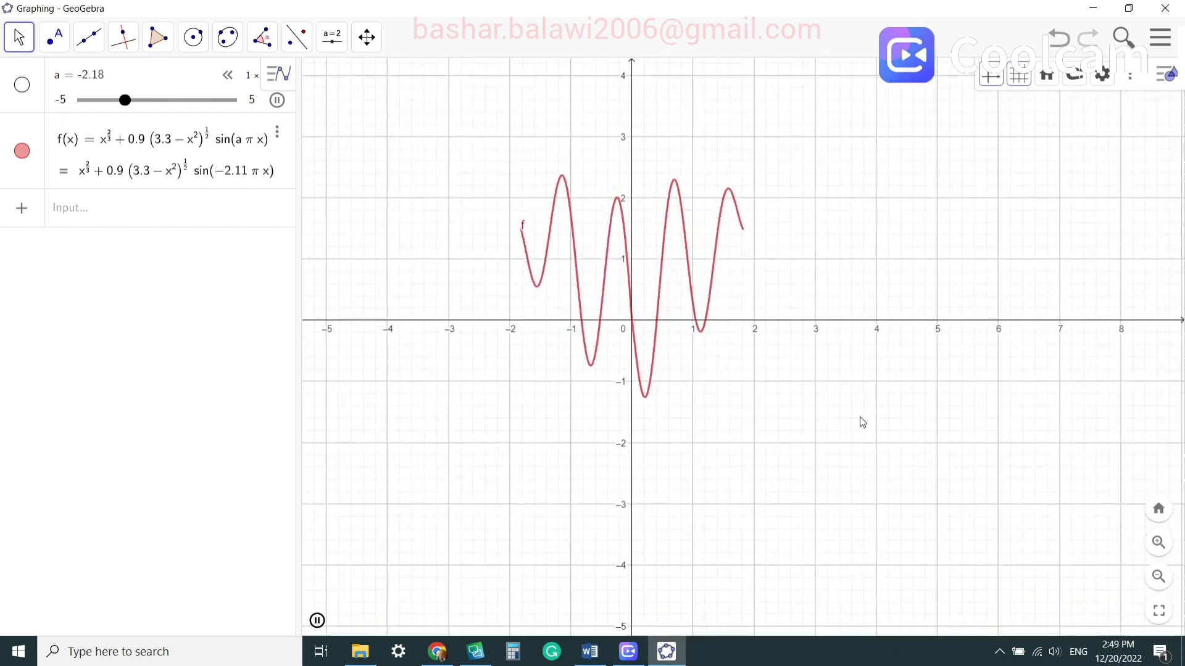
{"action": "scroll", "coordinate": [861, 423], "scroll_direction": "down", "scroll_amount": 3}
{"action": "left_click_drag", "start_coordinate": [889, 518], "coordinate": [833, 488]}
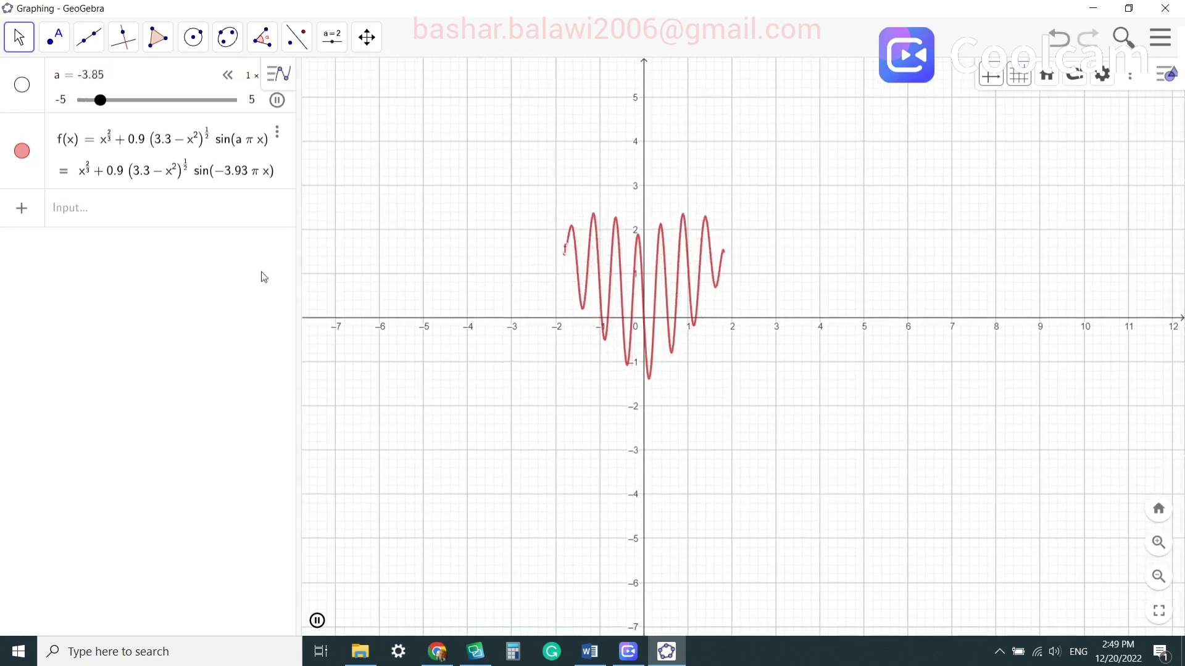
{"action": "left_click", "coordinate": [277, 100]}
Try to set the range of the a slider to -10 through 10.
{"action": "left_click", "coordinate": [176, 85]}
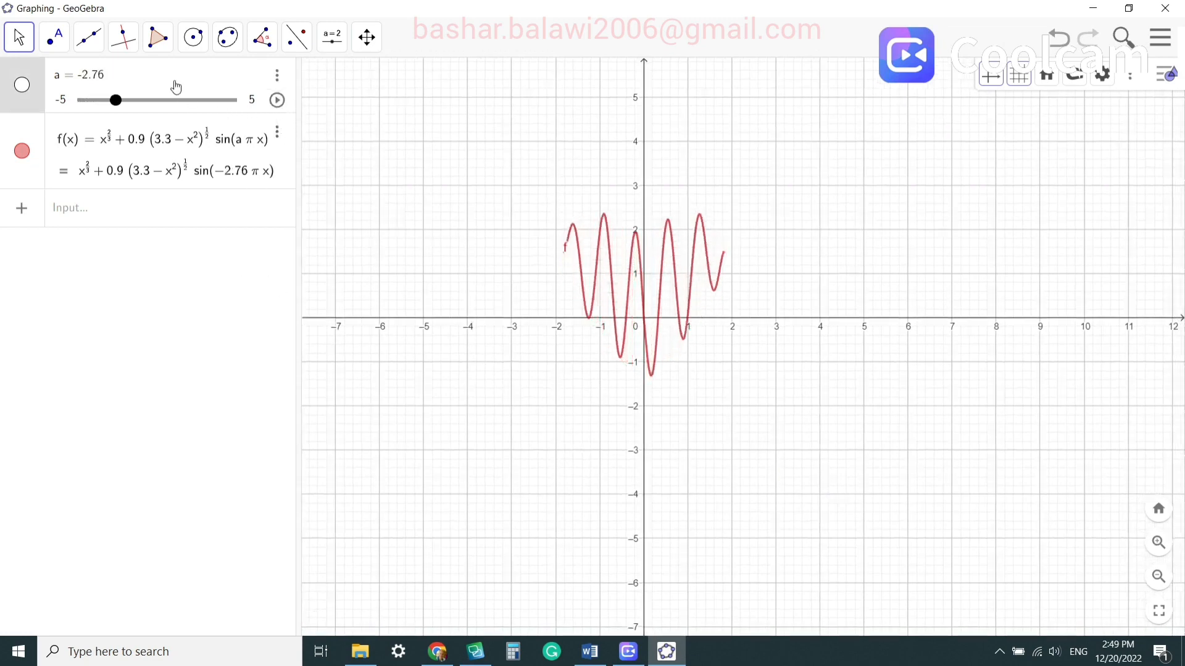
{"action": "left_click", "coordinate": [251, 101]}
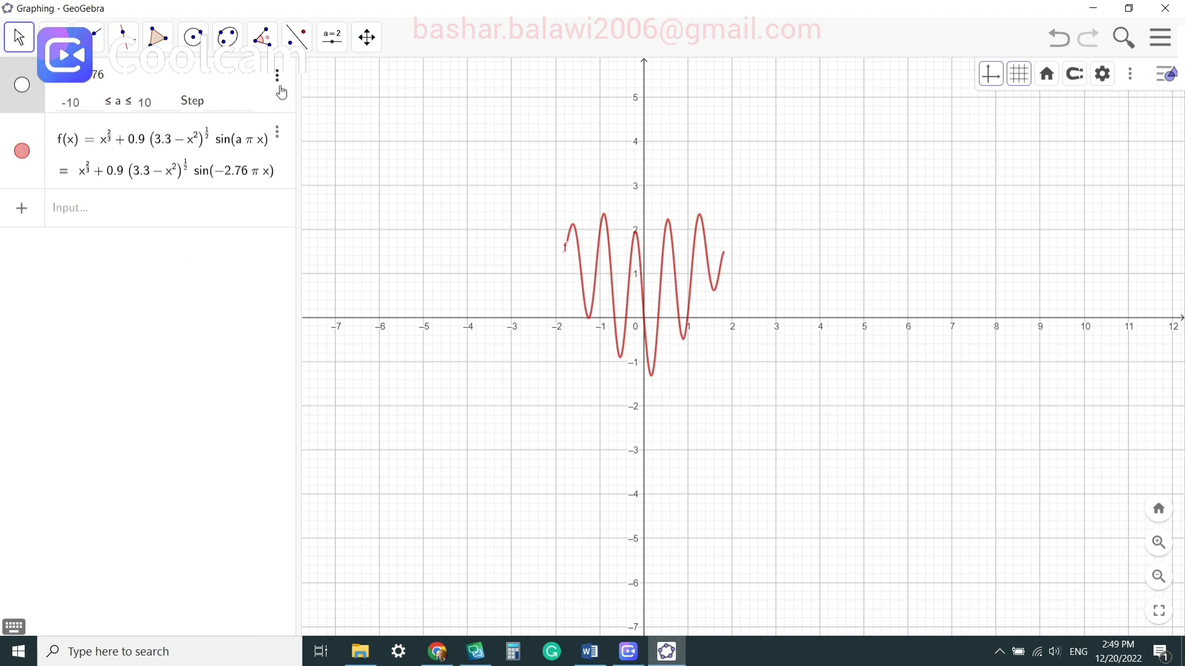
{"action": "left_click", "coordinate": [218, 302]}
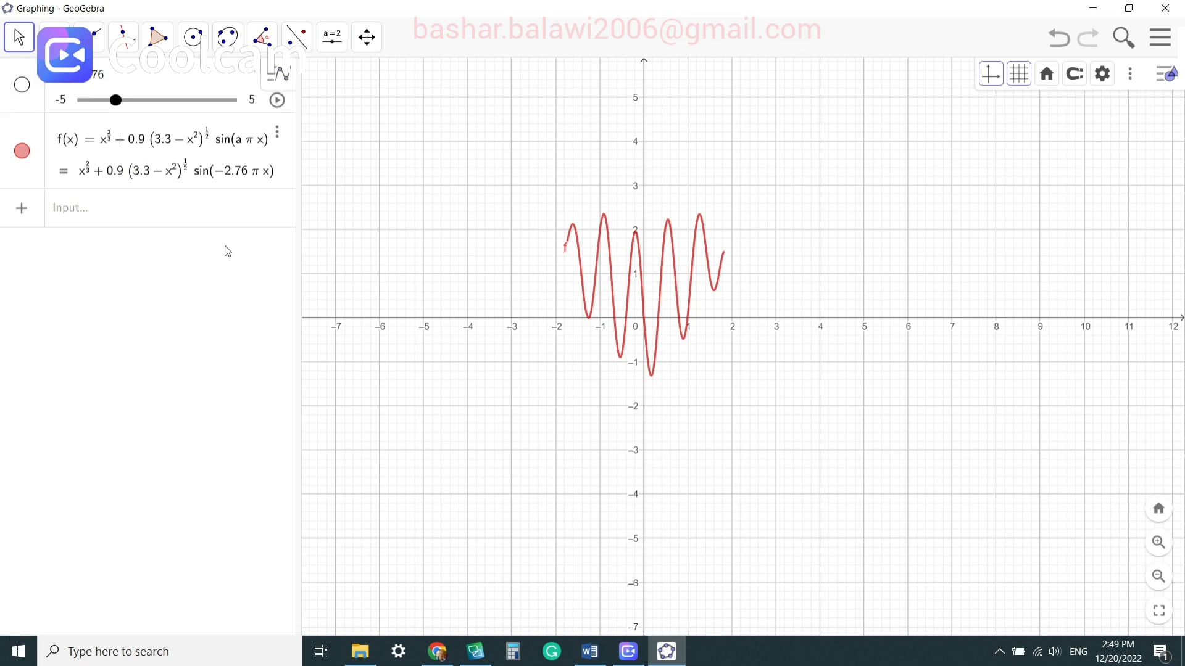
Briefly animate the a slider, pause it near -1.99, and set its limits to -10 and 10.
{"action": "left_click", "coordinate": [278, 100]}
{"action": "left_click", "coordinate": [278, 100]}
{"action": "left_click", "coordinate": [252, 100]}
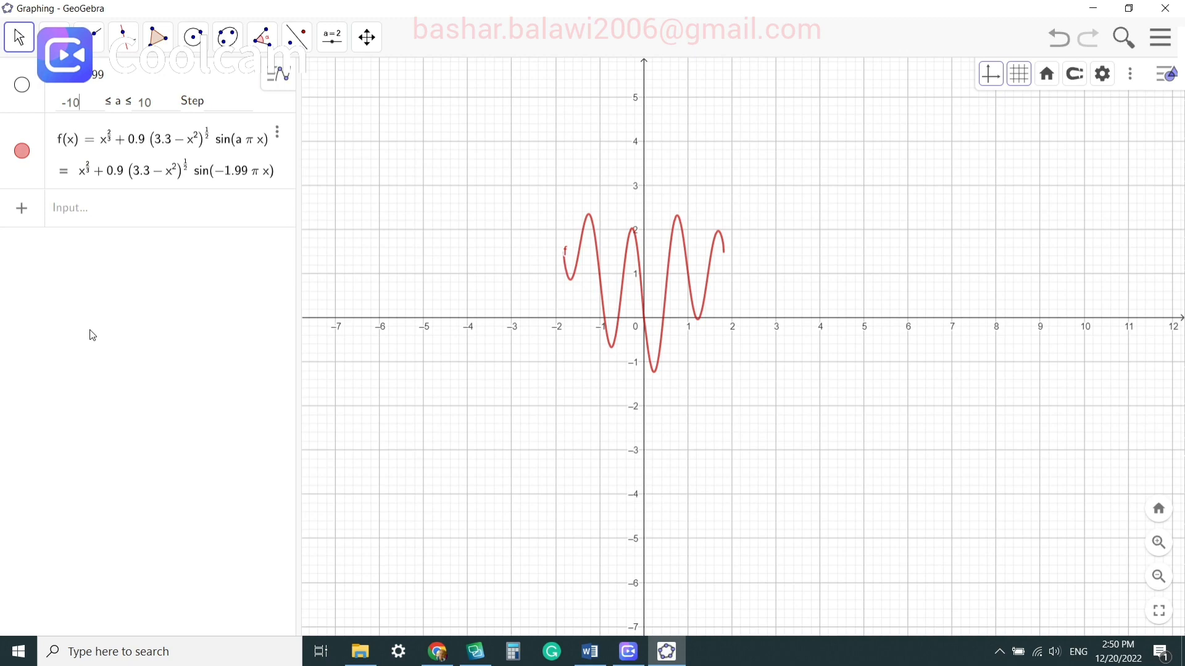
{"action": "key", "text": "Return"}
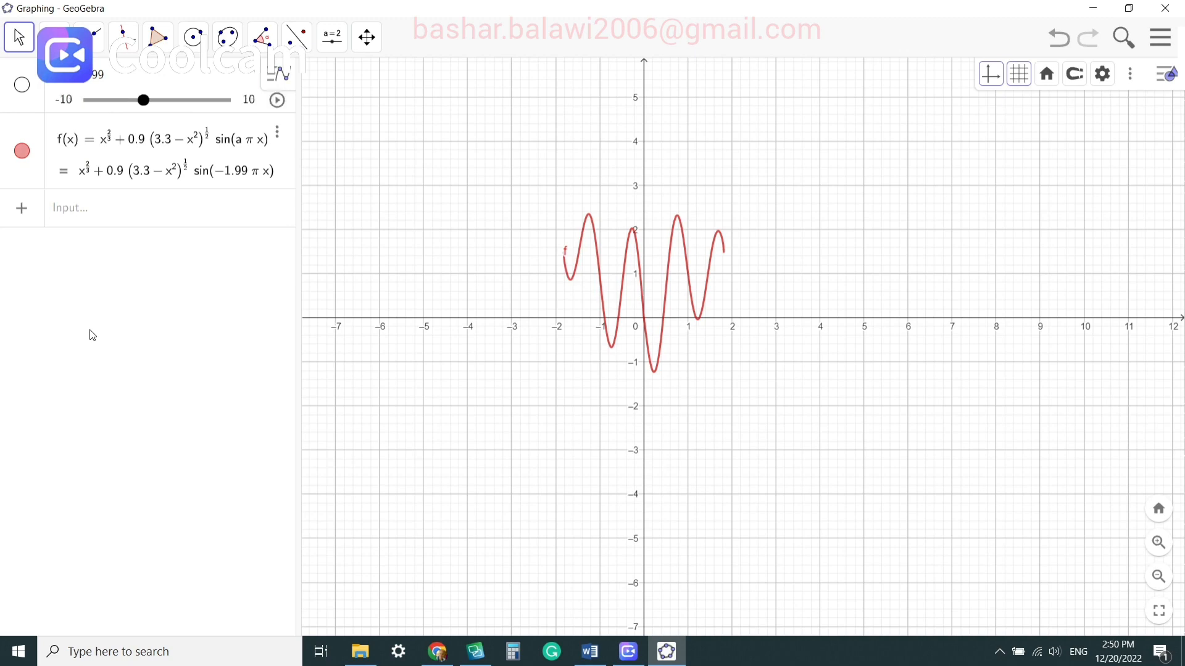
Animate the a slider at 0.35× speed, raise the speed to 2×, and stop the slider at a = 10.
{"action": "left_click", "coordinate": [277, 100]}
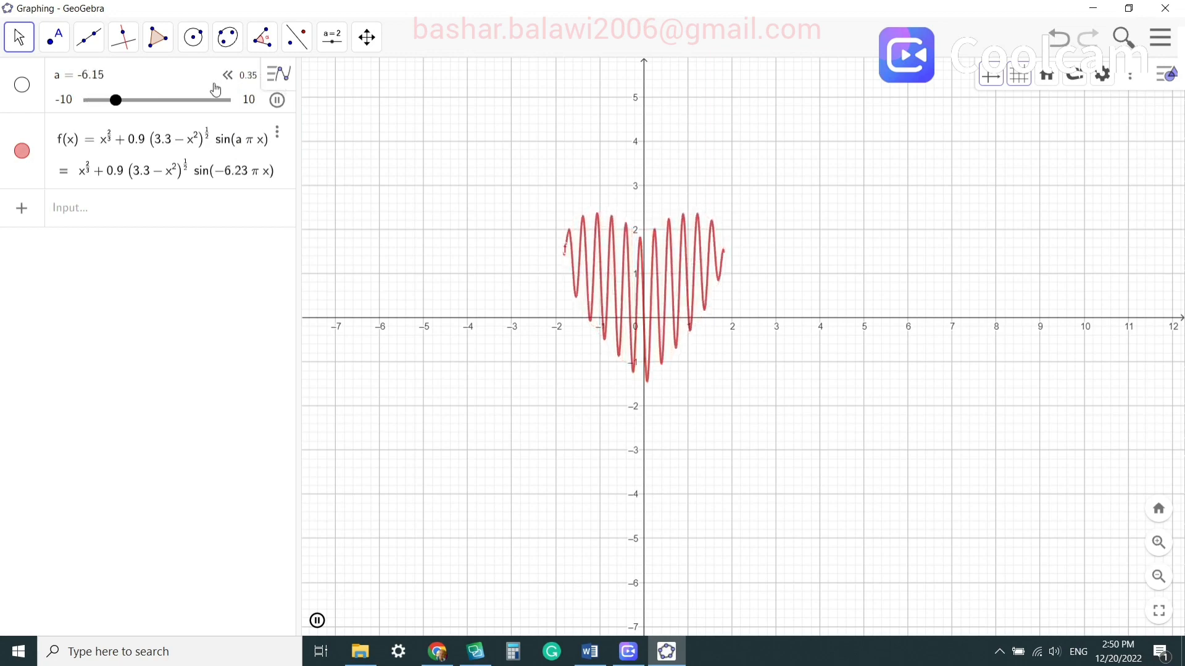
{"action": "left_click", "coordinate": [216, 89]}
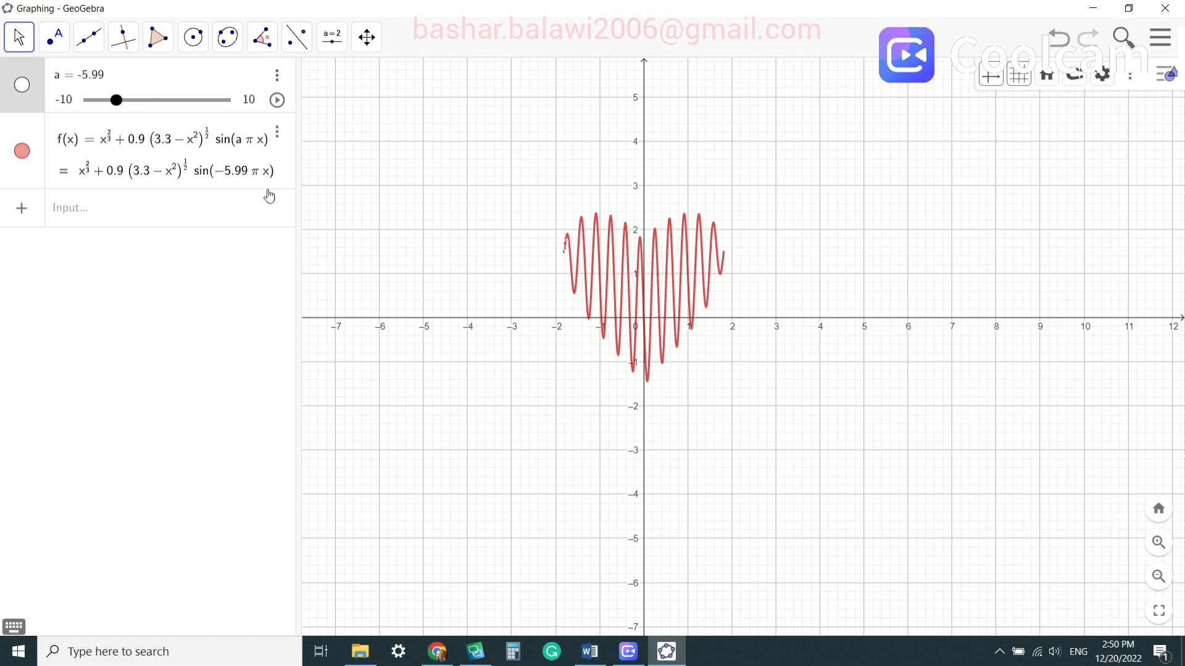
{"action": "left_click", "coordinate": [277, 100]}
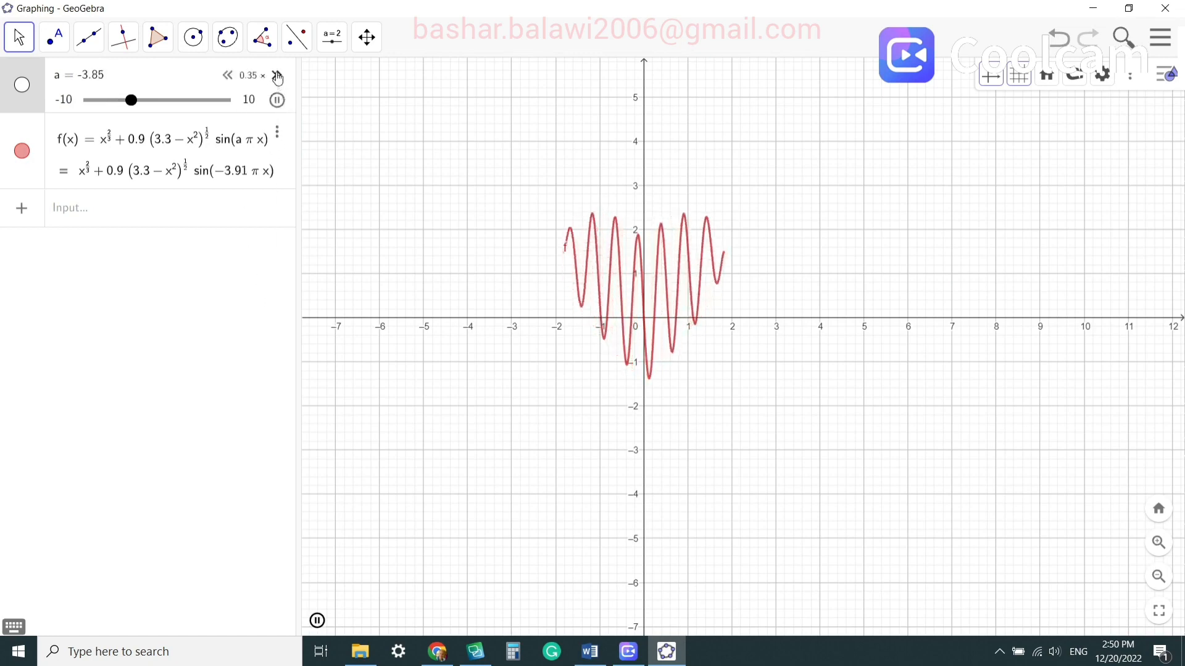
{"action": "left_click", "coordinate": [277, 77]}
{"action": "left_click", "coordinate": [277, 78]}
{"action": "left_click", "coordinate": [277, 78]}
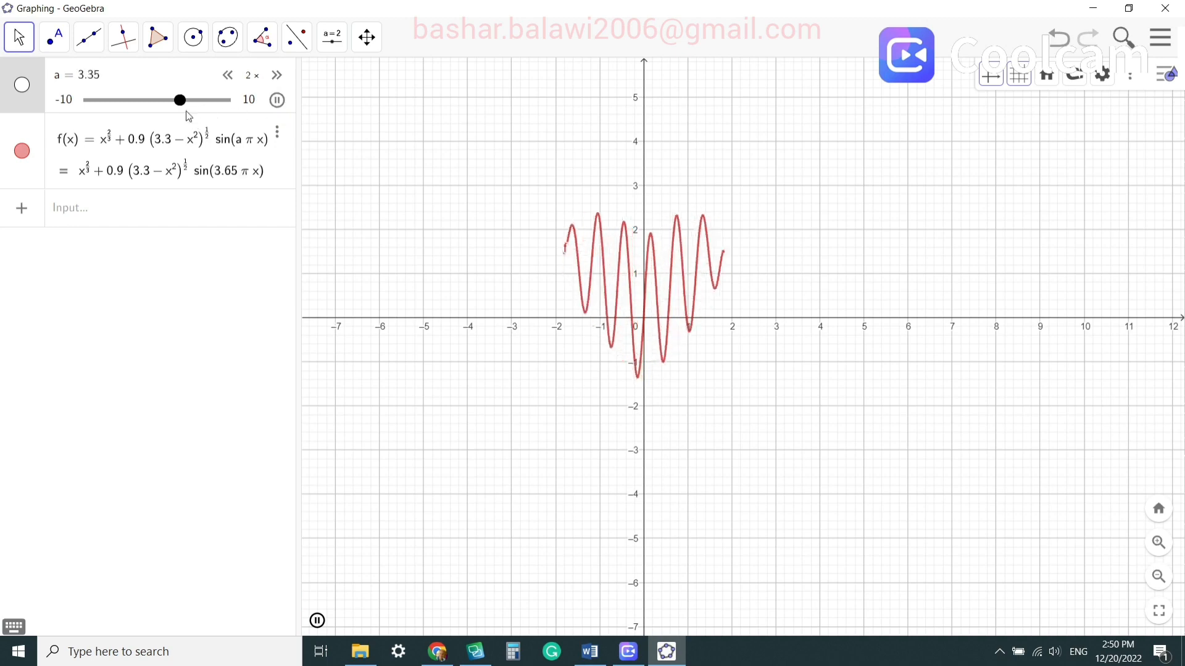
{"action": "left_click_drag", "start_coordinate": [166, 105], "coordinate": [235, 144]}
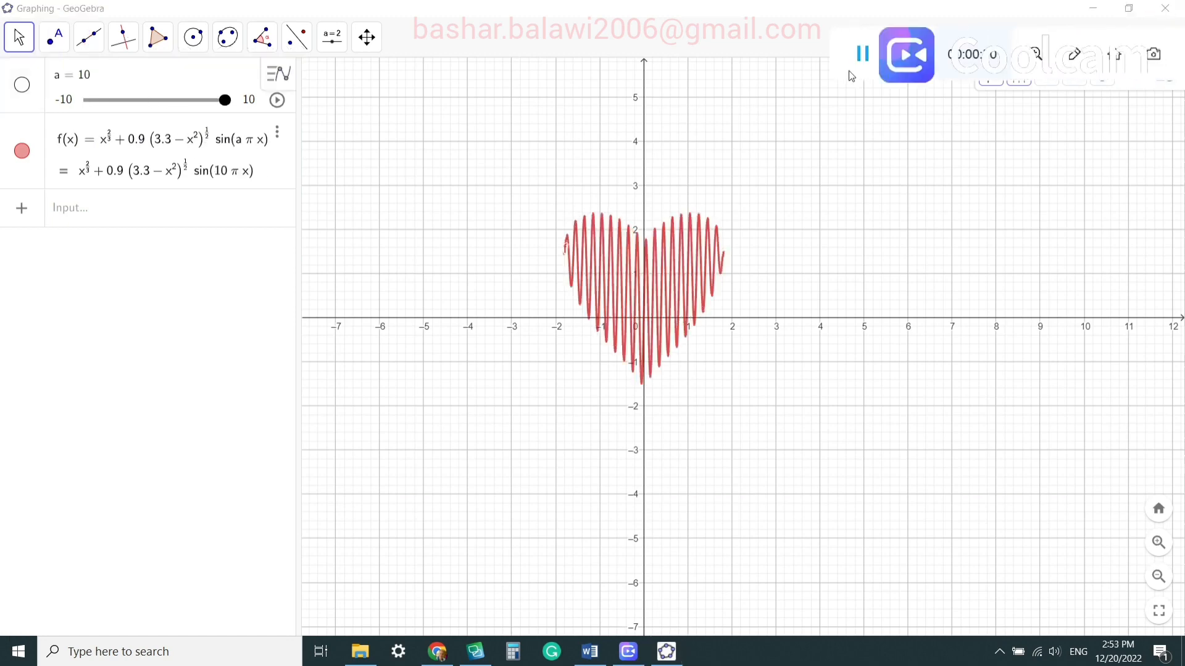
Delete the function f(x) and its a slider to empty the coordinate plane.
{"action": "left_click", "coordinate": [835, 227]}
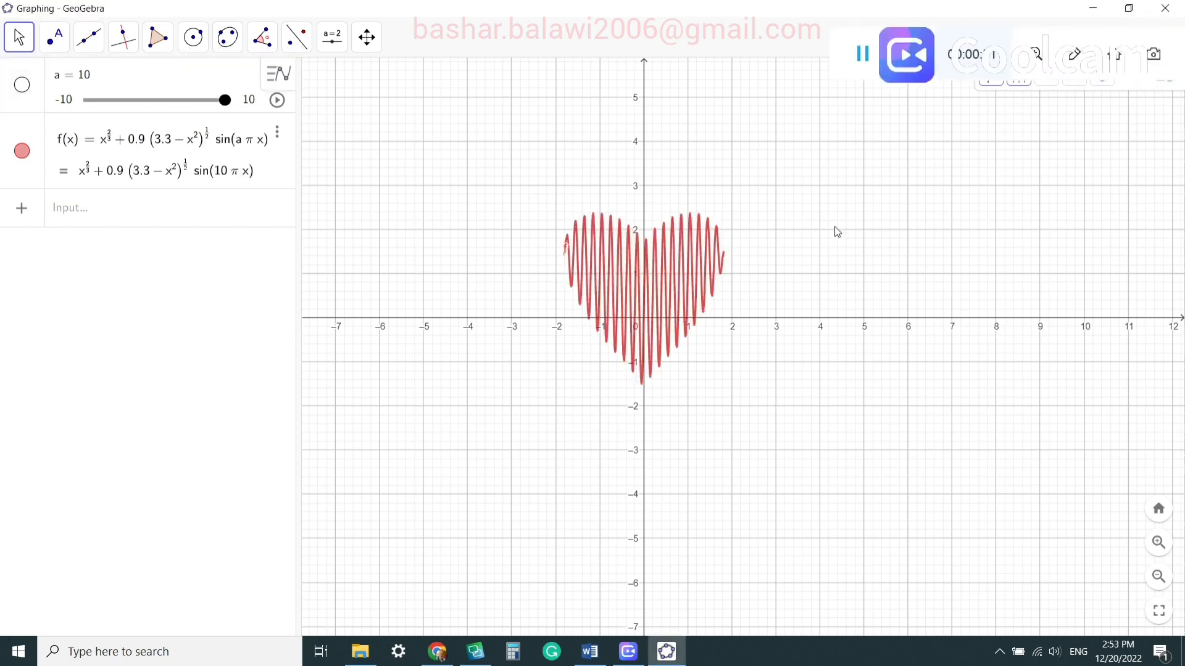
{"action": "left_click", "coordinate": [648, 321]}
{"action": "key", "text": "Delete"}
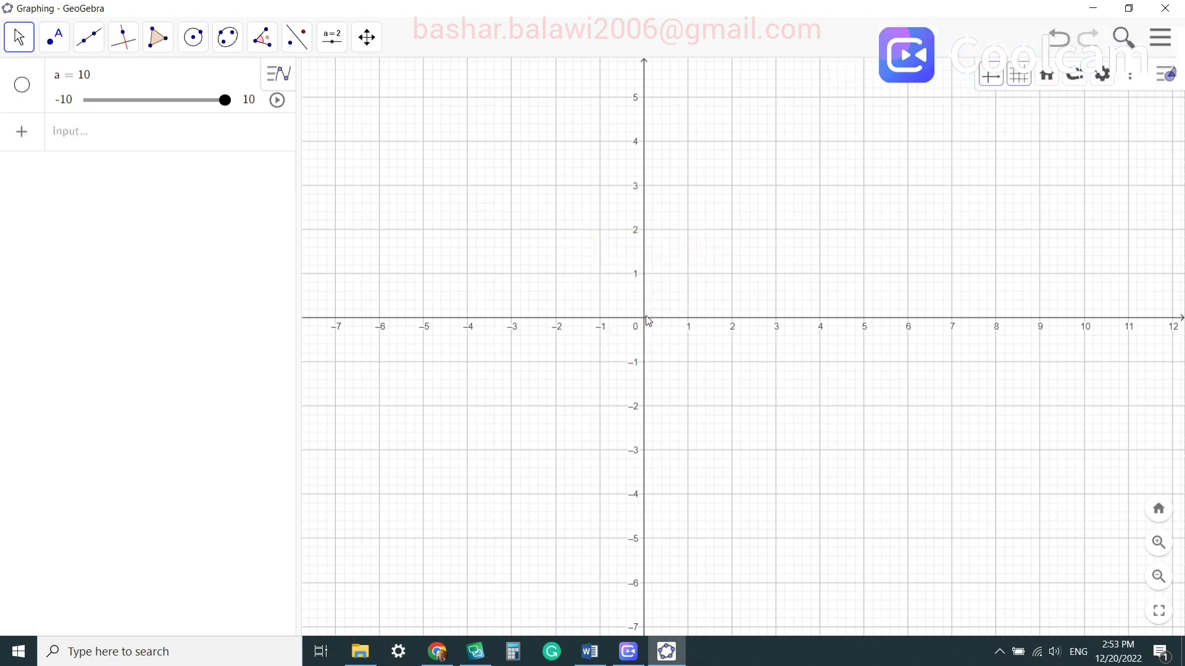
{"action": "left_click", "coordinate": [288, 76]}
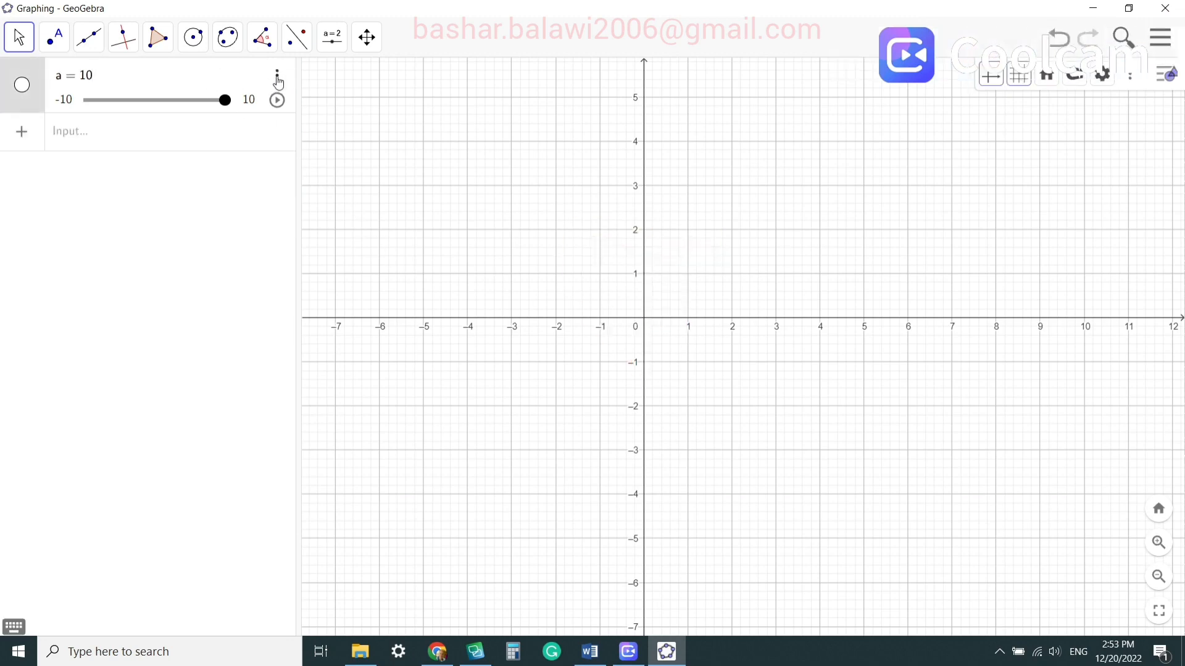
{"action": "left_click", "coordinate": [277, 77]}
{"action": "left_click", "coordinate": [344, 109]}
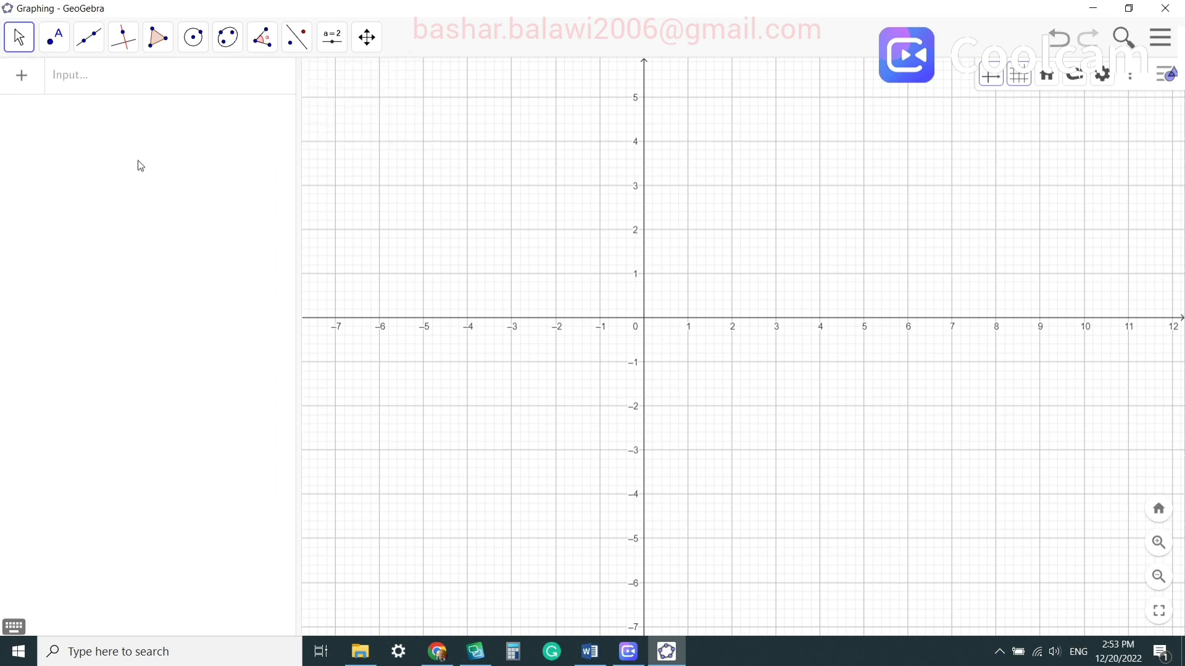
Graph the circle (x + 0.0867)^2 + (y - 0.05908)^2 = 225 from the copied equation.
{"action": "left_click", "coordinate": [119, 81]}
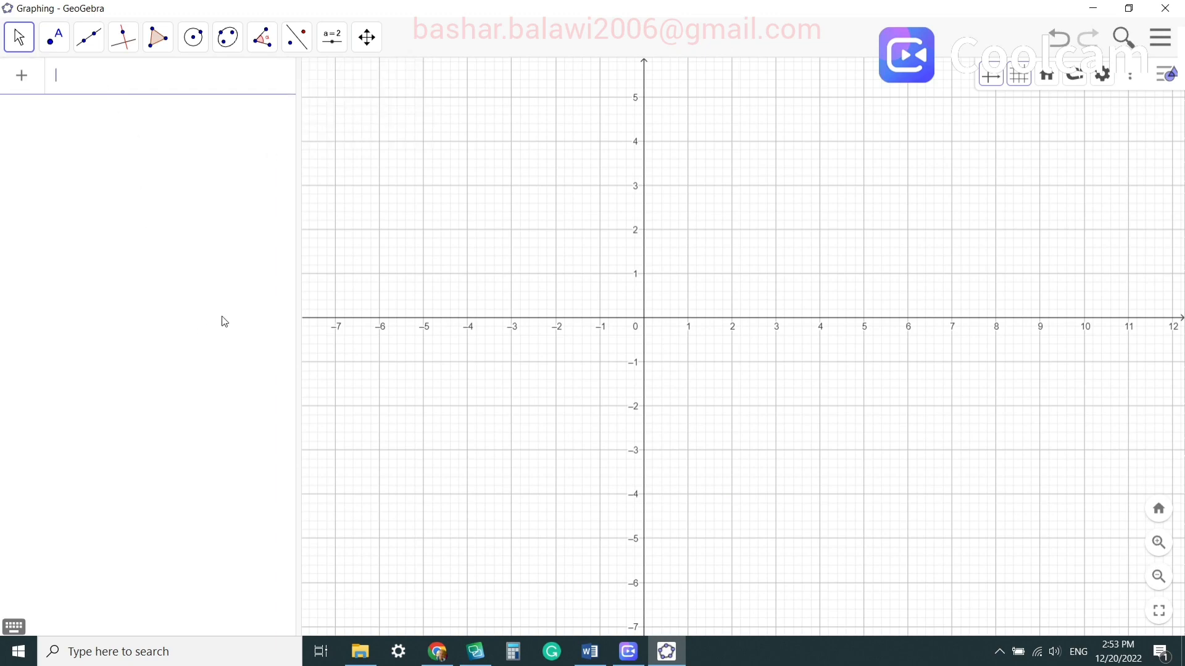
{"action": "key", "text": "ctrl+v"}
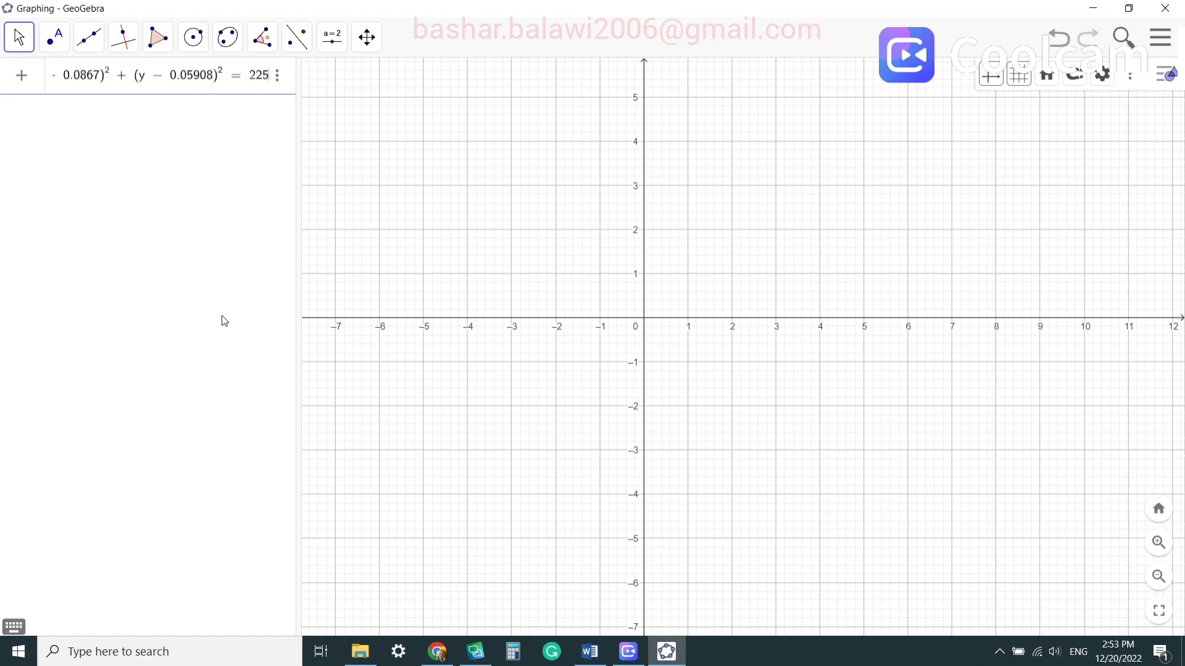
{"action": "key", "text": "Return"}
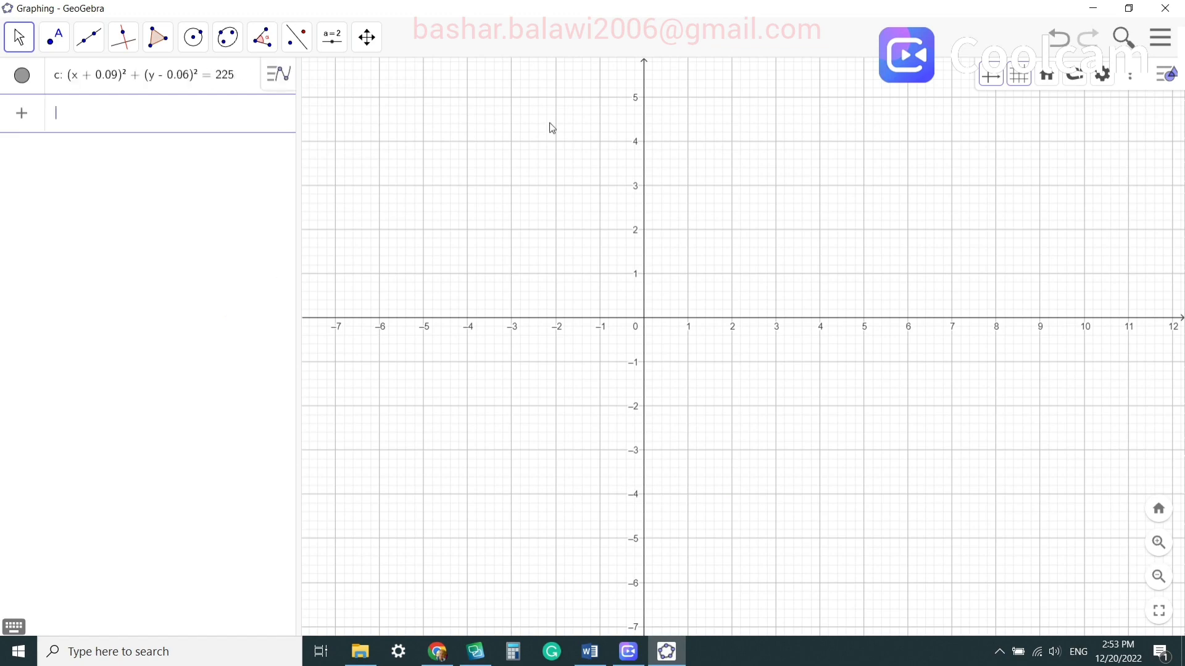
Graph the ellipse x^2 + 0.25y^2 = 1 centred on the origin.
{"action": "mouse_move", "coordinate": [1180, 53]}
{"action": "left_click", "coordinate": [866, 54]}
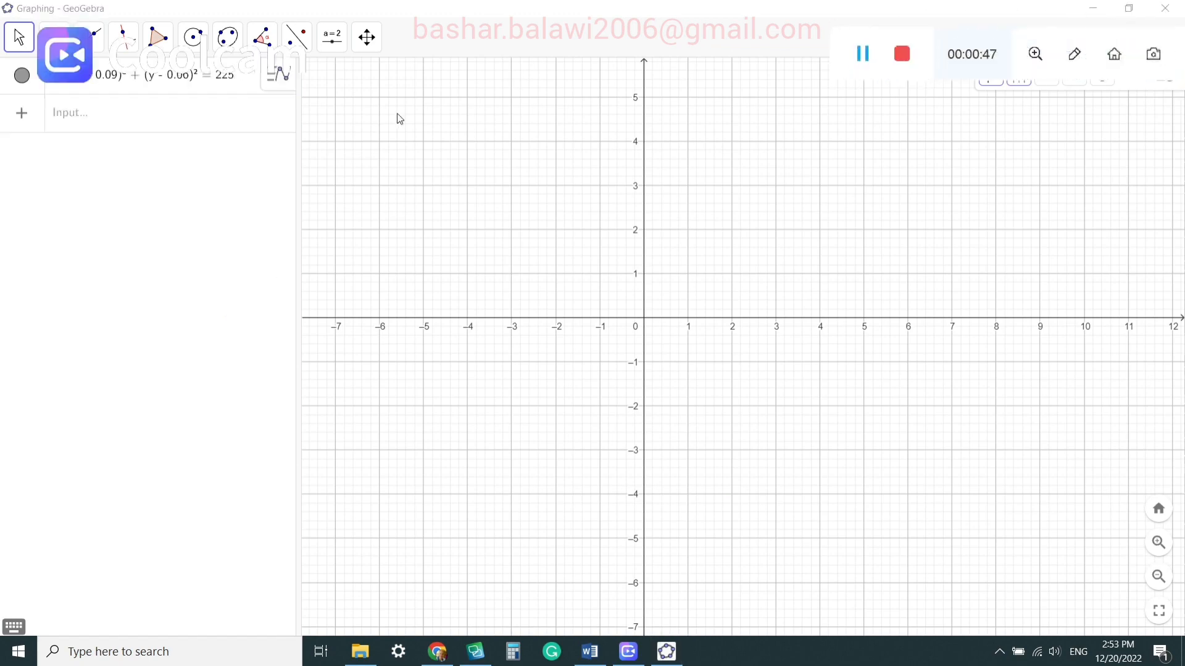
{"action": "left_click", "coordinate": [147, 121]}
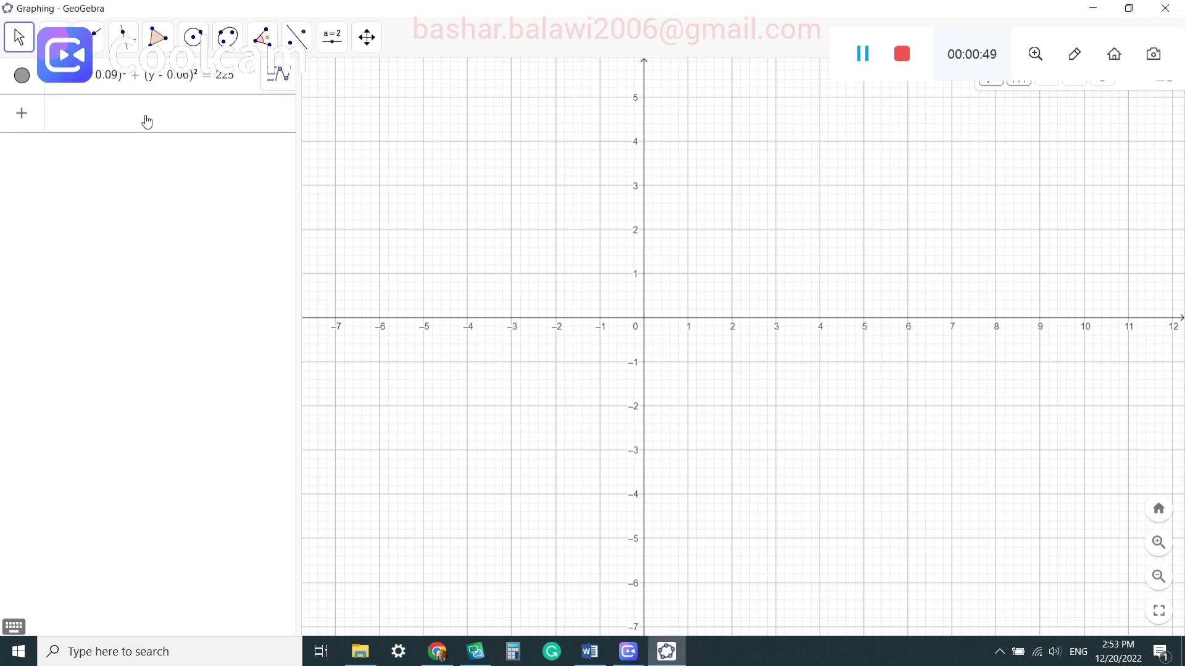
{"action": "type", "text": "x^2+0.25y^2=1"}
{"action": "key", "text": "Return"}
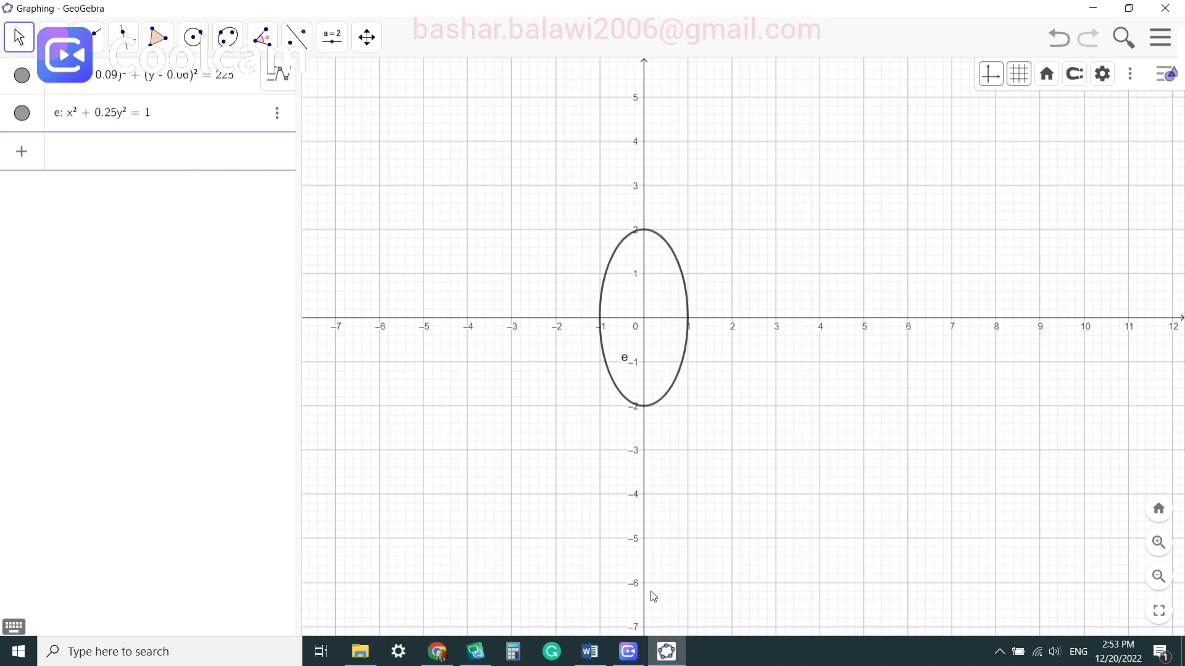
Graph the horizontal segment If(3 ≤ x − 1 ≤ 8, 7) − 0.65 from the copied equation.
{"action": "mouse_move", "coordinate": [1180, 50]}
{"action": "left_click", "coordinate": [863, 54]}
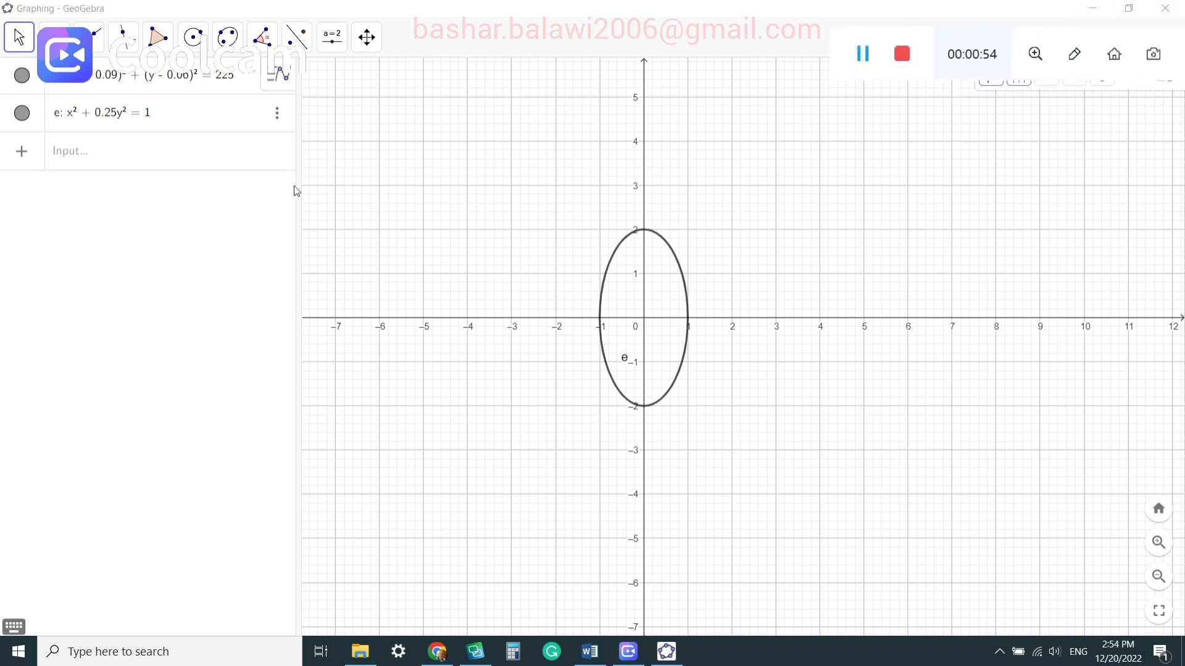
{"action": "left_click", "coordinate": [123, 166]}
{"action": "key", "text": "ctrl+v"}
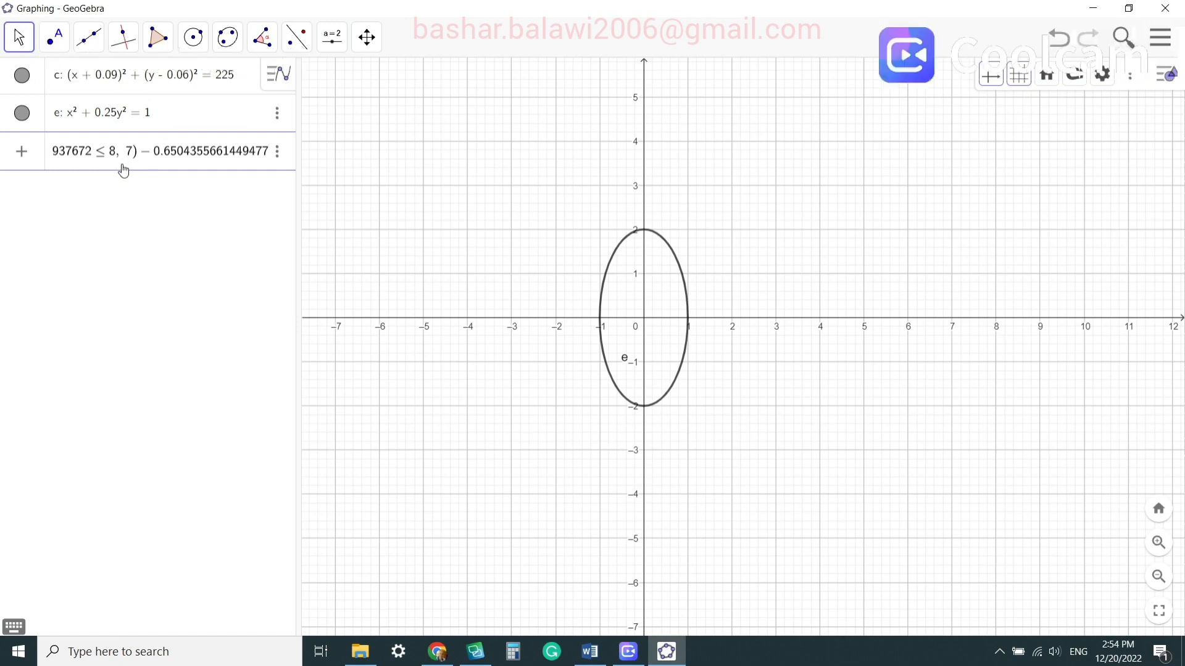
{"action": "key", "text": "Return"}
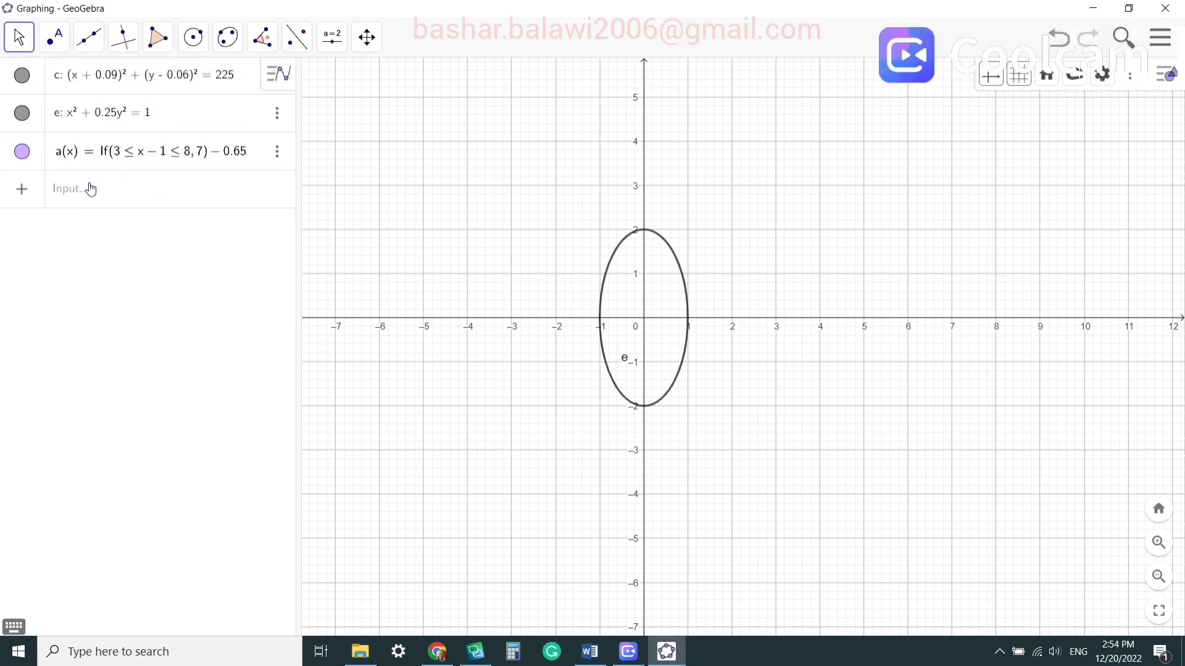
Graph the parabola arc If(−2 ≤ x + 5.6 ≤ 2, 1/2 (x + 5.6)^2) + 4.03 from the copied equation.
{"action": "left_click", "coordinate": [91, 189]}
{"action": "key", "text": "ctrl+v"}
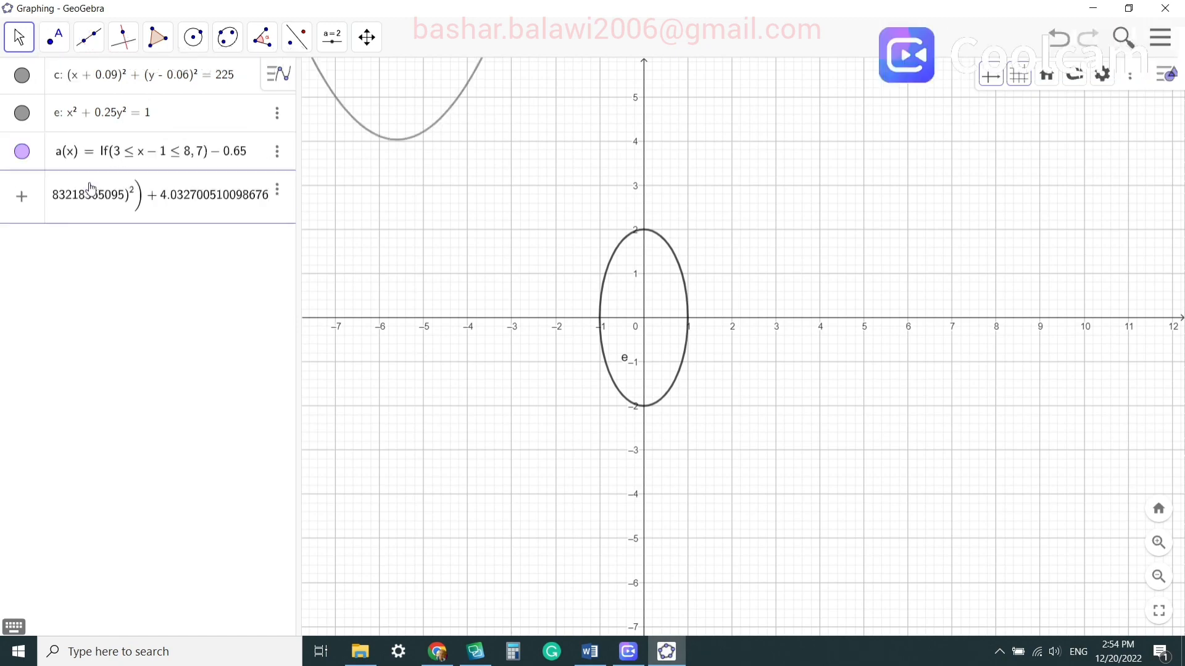
{"action": "key", "text": "Return"}
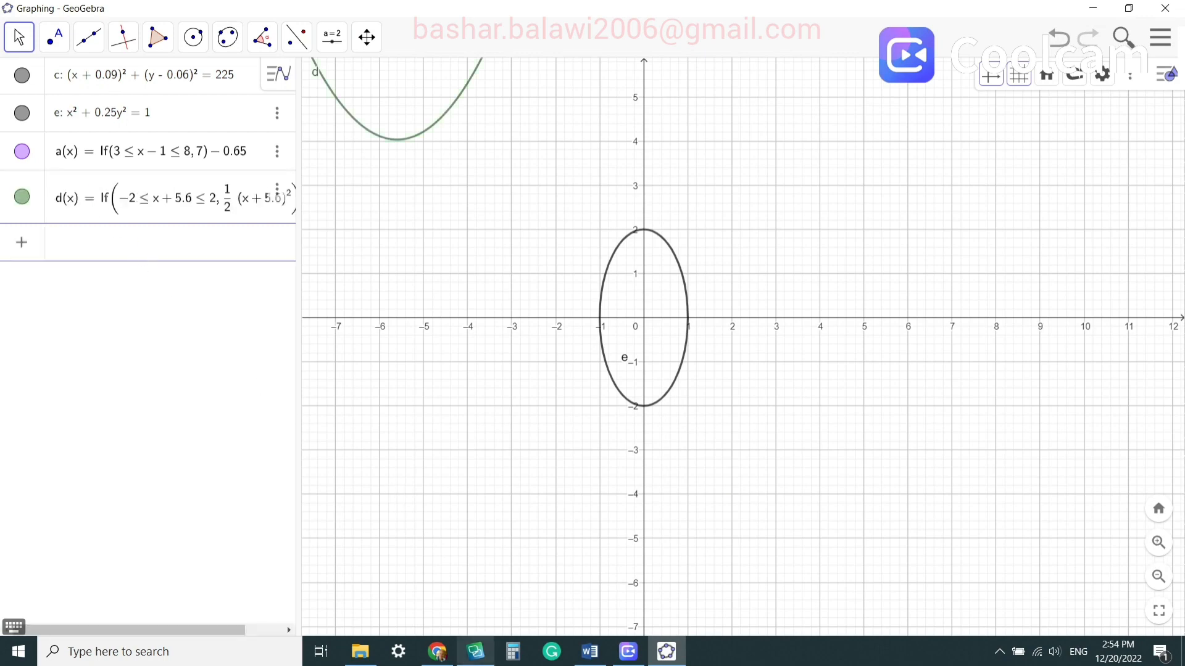
Graph the cosine wave If(−8 ≤ x − 0.02 ≤ 8, 2 cos(x − 0.02) − 3) − 5.01 from the copied equation.
{"action": "mouse_move", "coordinate": [440, 659]}
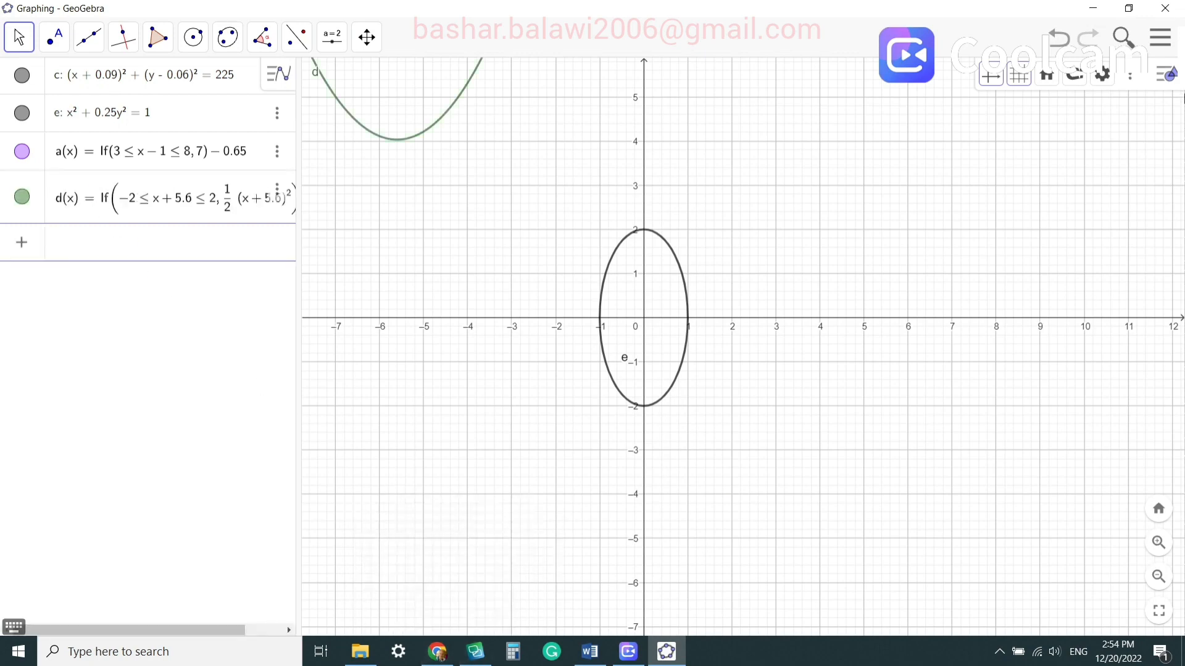
{"action": "mouse_move", "coordinate": [1180, 86]}
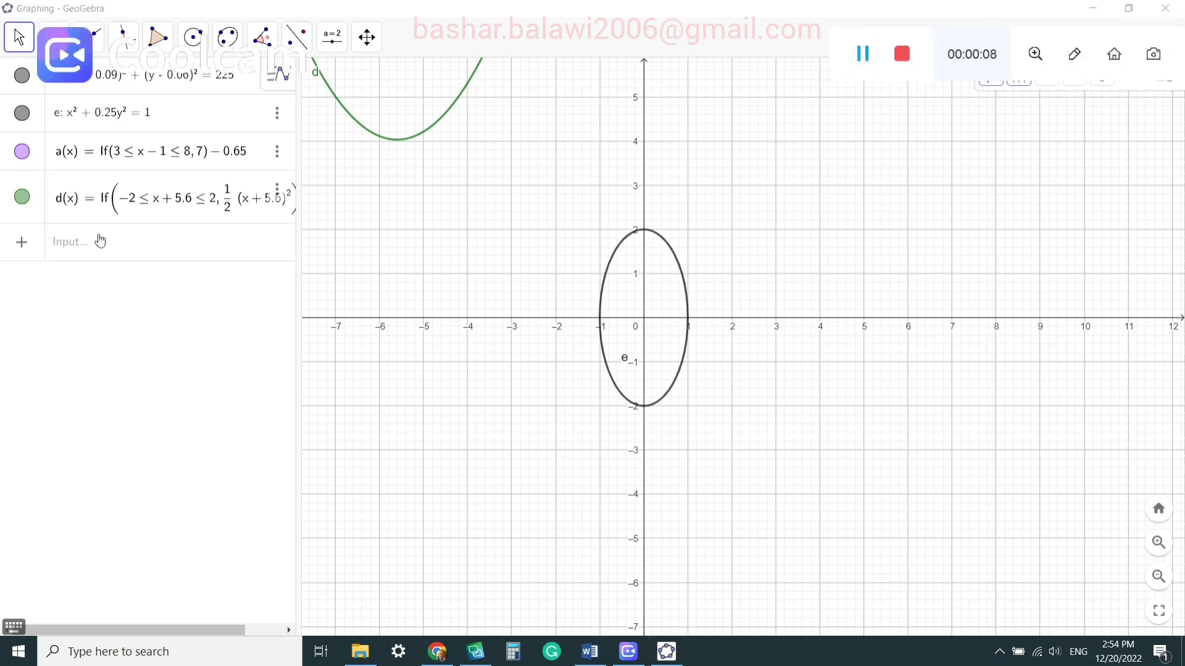
{"action": "left_click", "coordinate": [103, 243]}
{"action": "key", "text": "ctrl+v"}
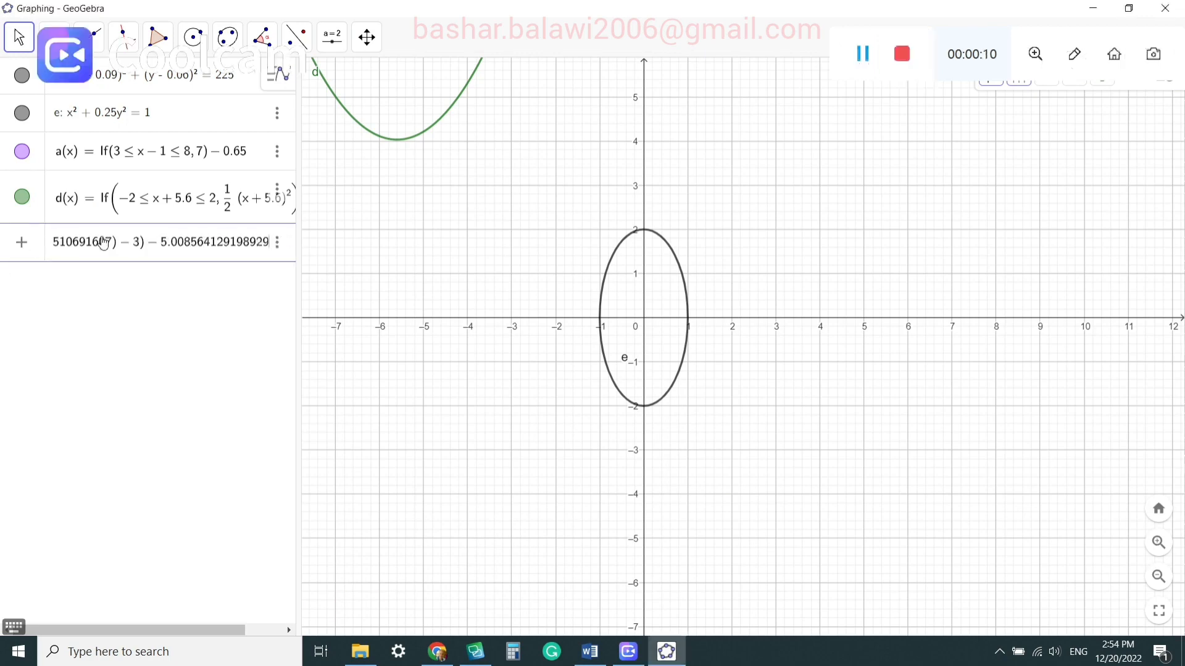
{"action": "key", "text": "Return"}
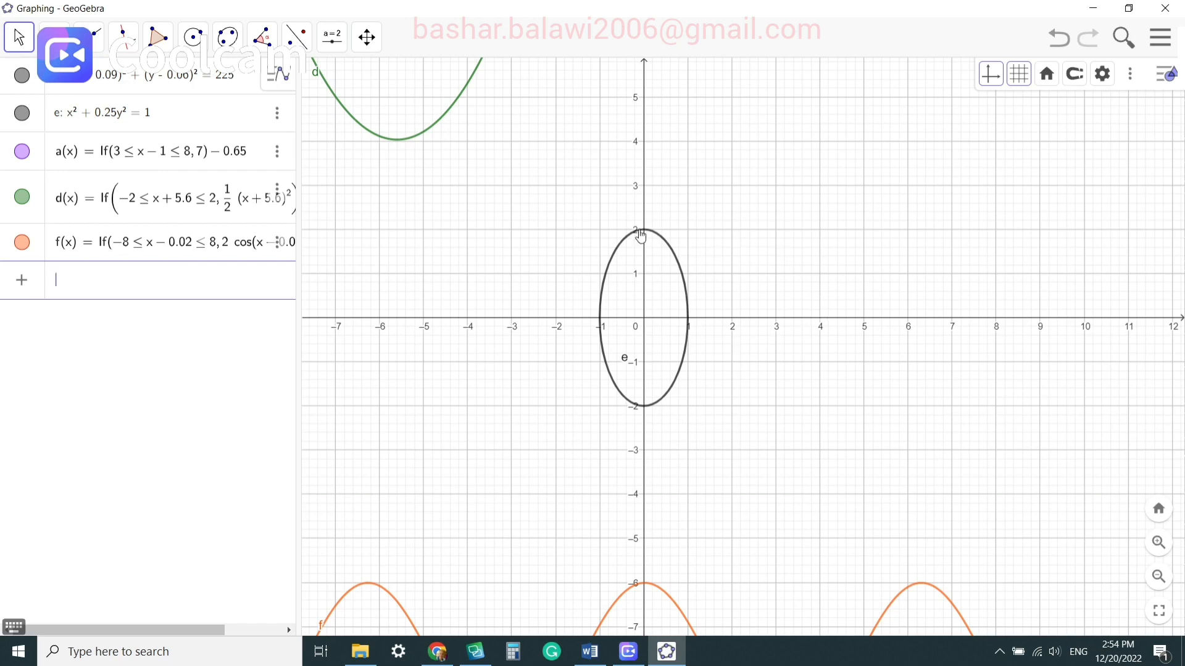
Examine the whole drawing, including the ellipse, segment, wave and outer circle, and widen the equation list to show the full formulas.
{"action": "left_click", "coordinate": [639, 228]}
{"action": "left_click", "coordinate": [641, 235]}
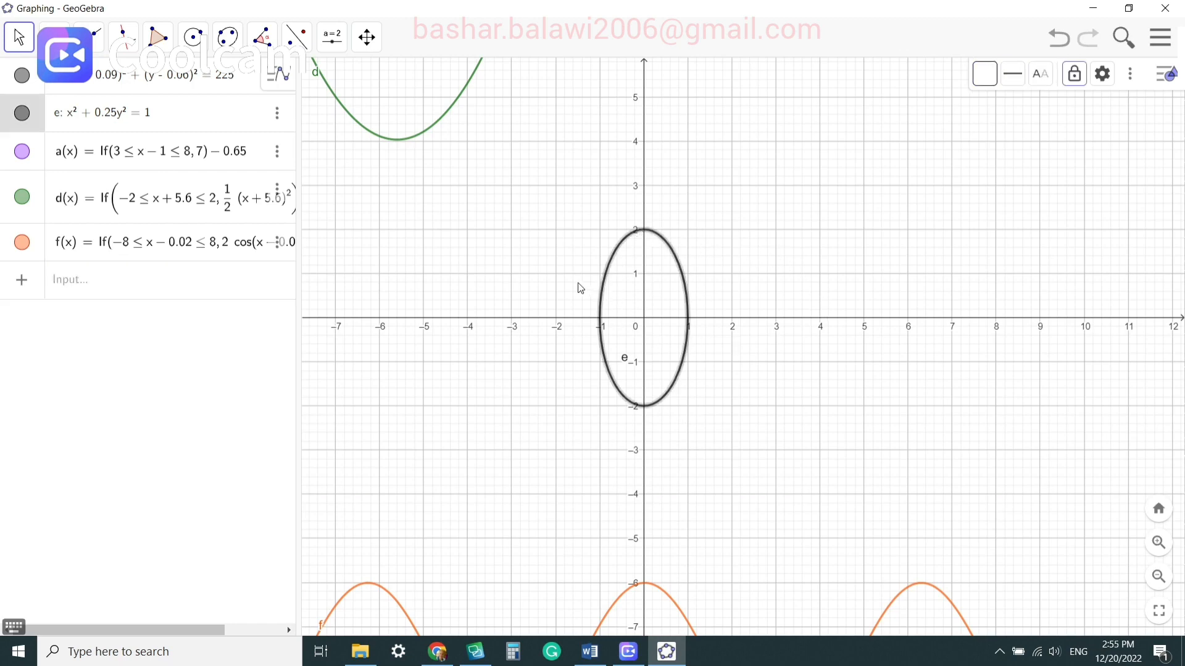
{"action": "scroll", "coordinate": [580, 288], "scroll_direction": "down", "scroll_amount": 4}
{"action": "scroll", "coordinate": [580, 288], "scroll_direction": "down", "scroll_amount": 5}
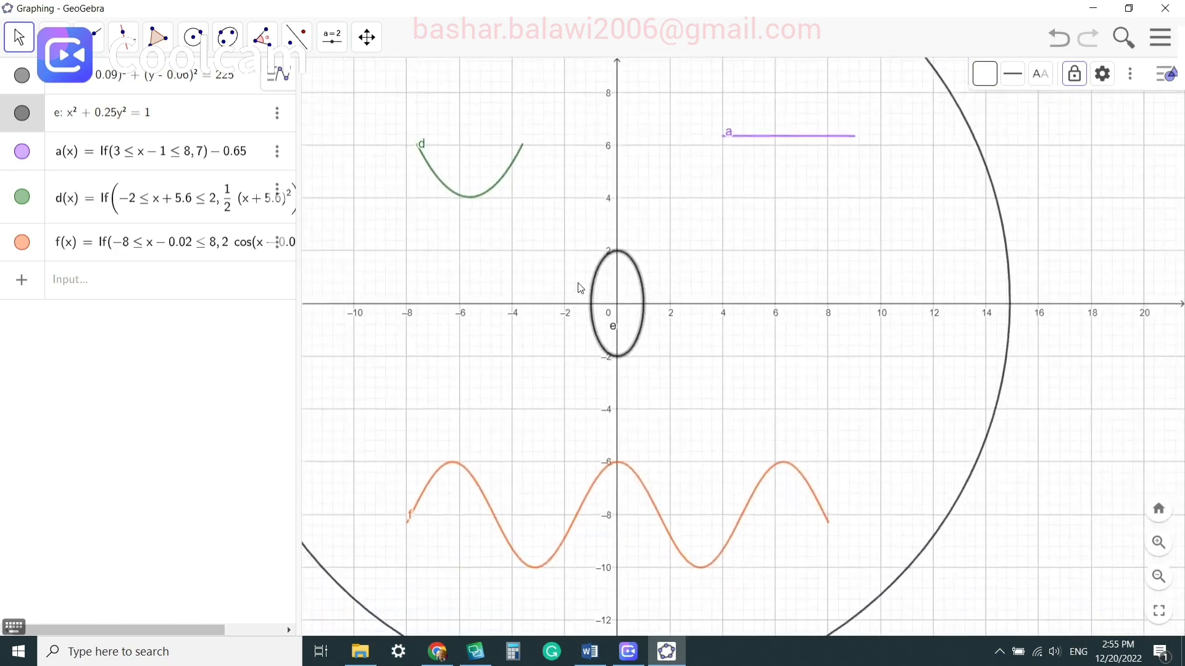
{"action": "scroll", "coordinate": [580, 288], "scroll_direction": "down", "scroll_amount": 2}
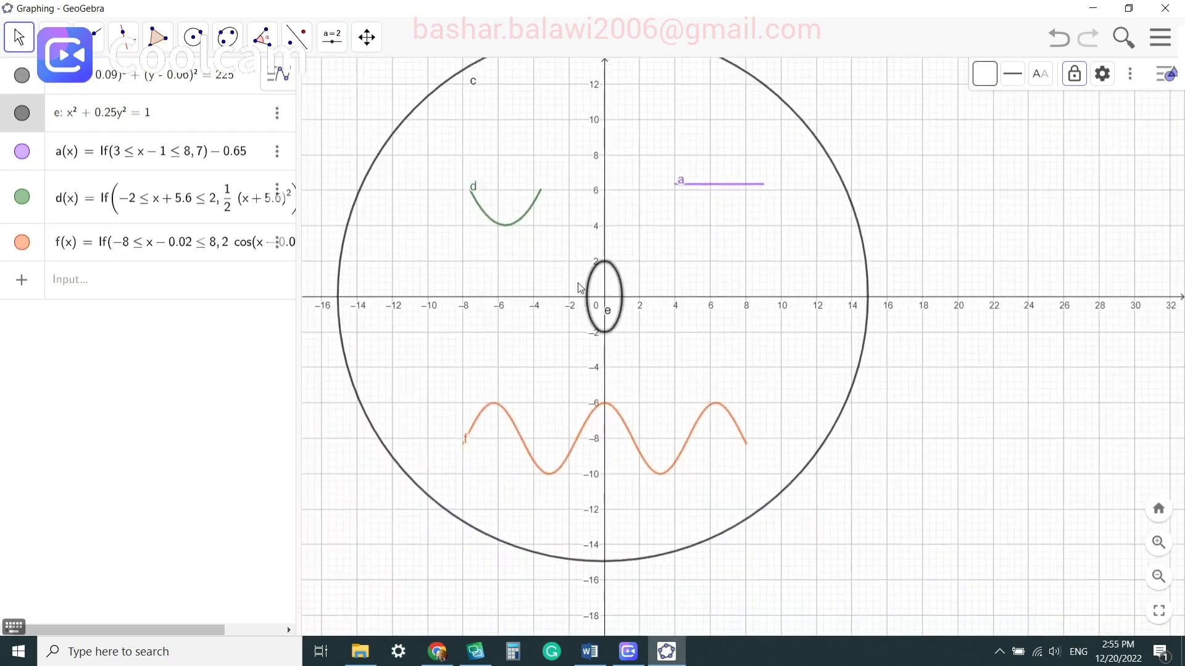
{"action": "left_click", "coordinate": [705, 299]}
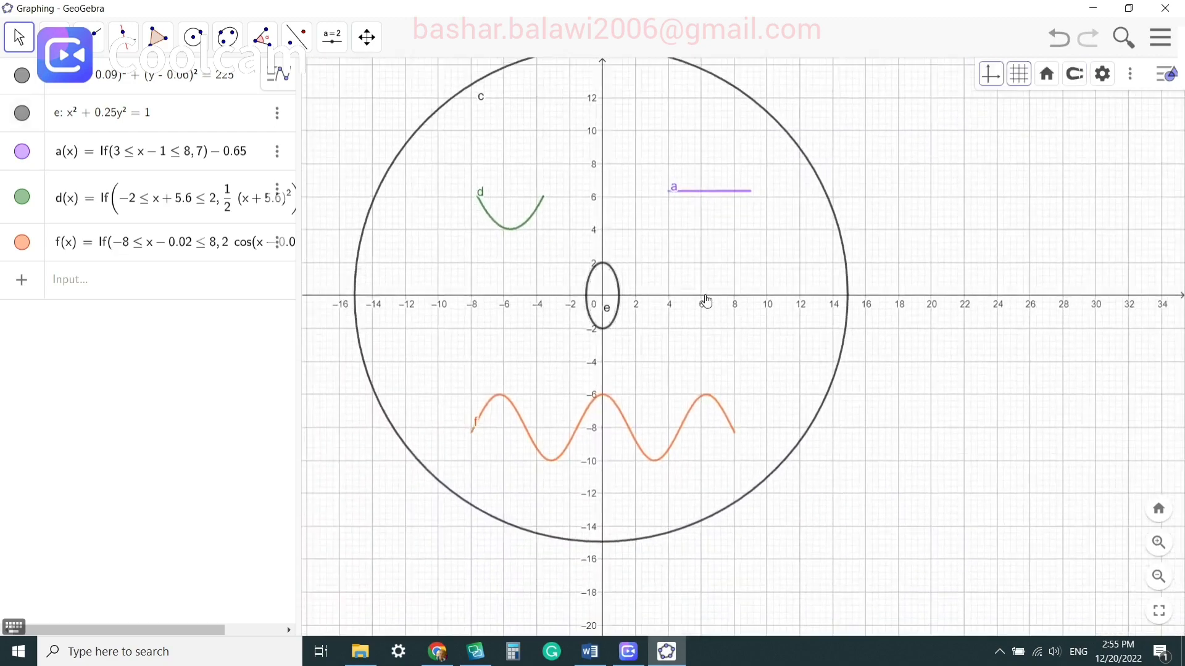
{"action": "left_click", "coordinate": [523, 232]}
{"action": "left_click", "coordinate": [708, 192]}
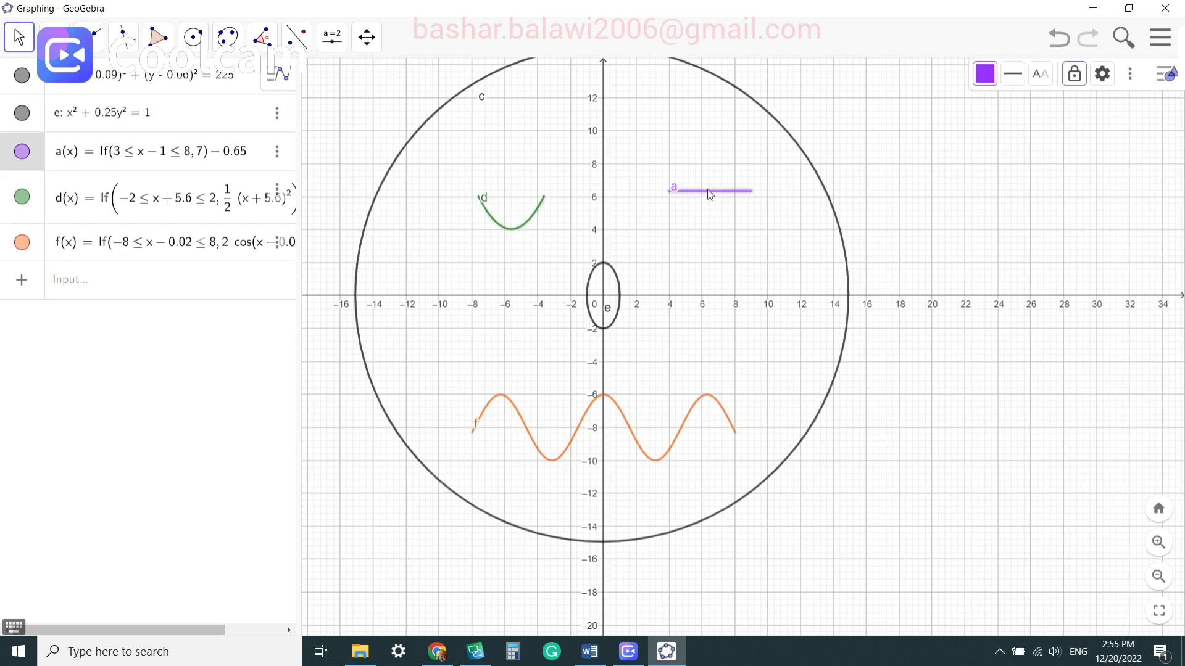
{"action": "left_click", "coordinate": [709, 401]}
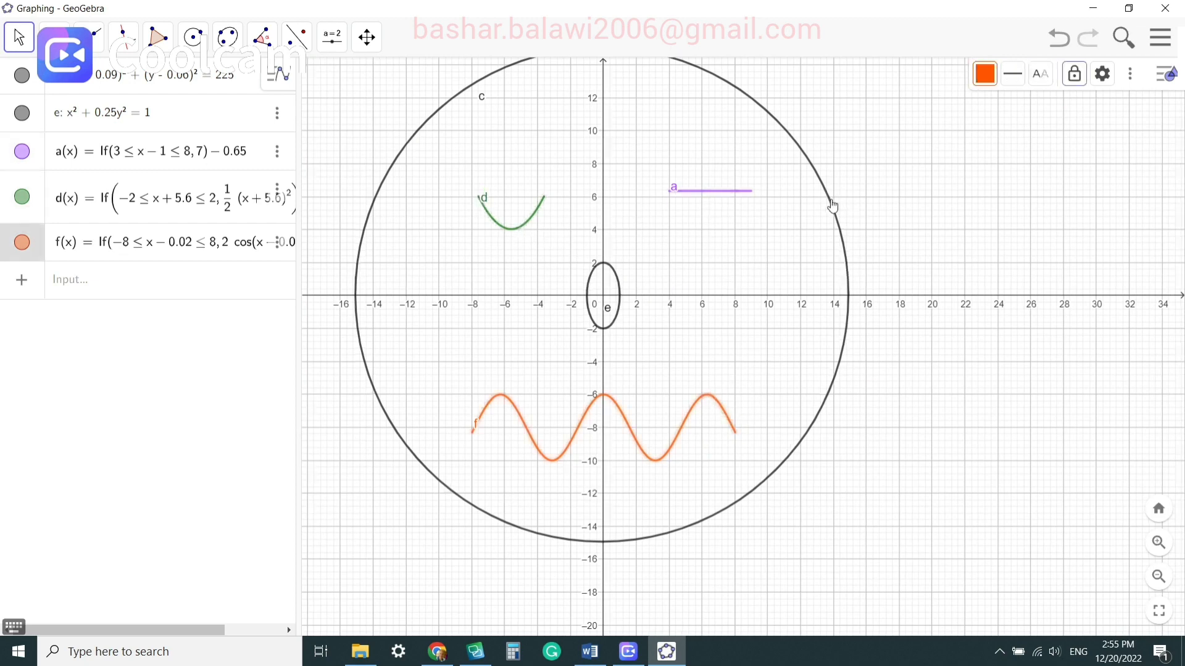
{"action": "left_click", "coordinate": [831, 206]}
{"action": "left_click", "coordinate": [716, 272]}
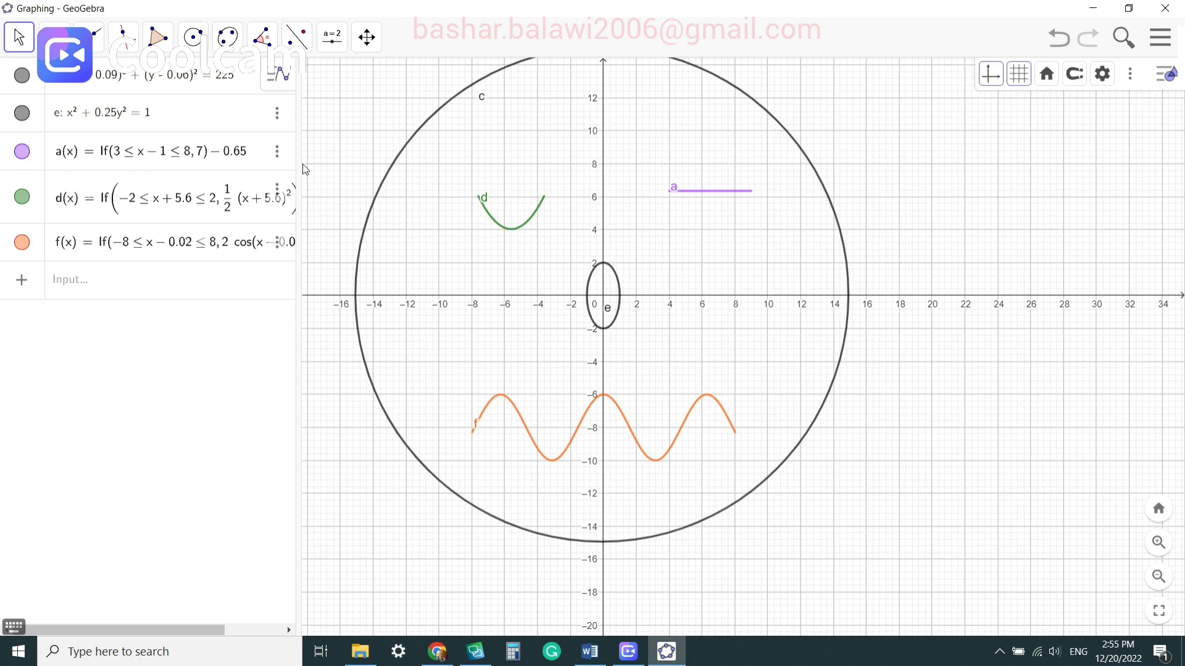
{"action": "left_click_drag", "start_coordinate": [304, 170], "coordinate": [490, 168]}
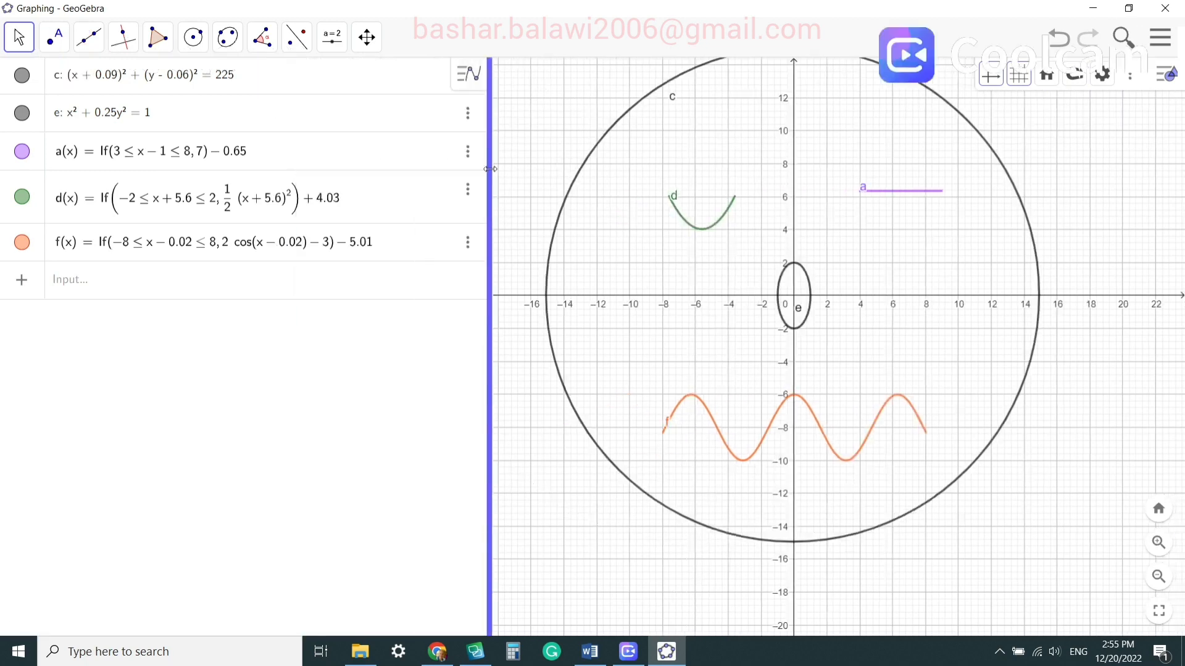